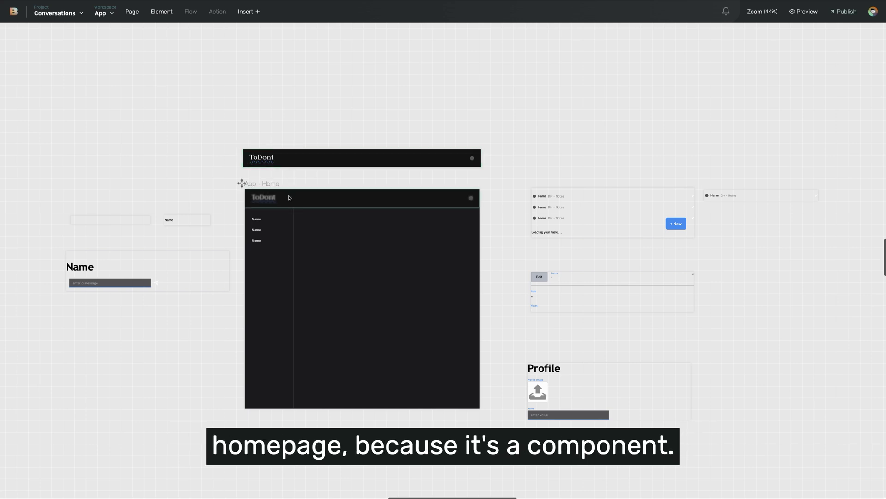
Step: Replace the header's ToDont logo image with the purple bildrStarter1-icon2.png from the media library
{"action": "left_click", "coordinate": [264, 162]}
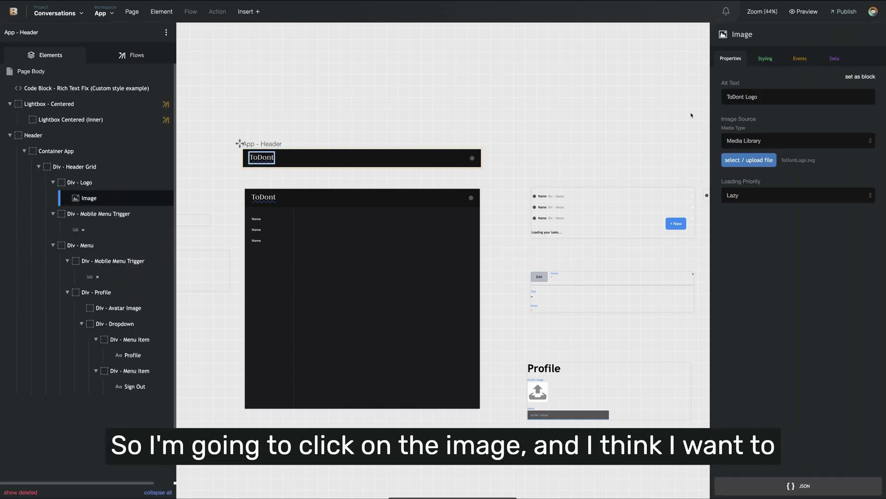
{"action": "left_click", "coordinate": [740, 160]}
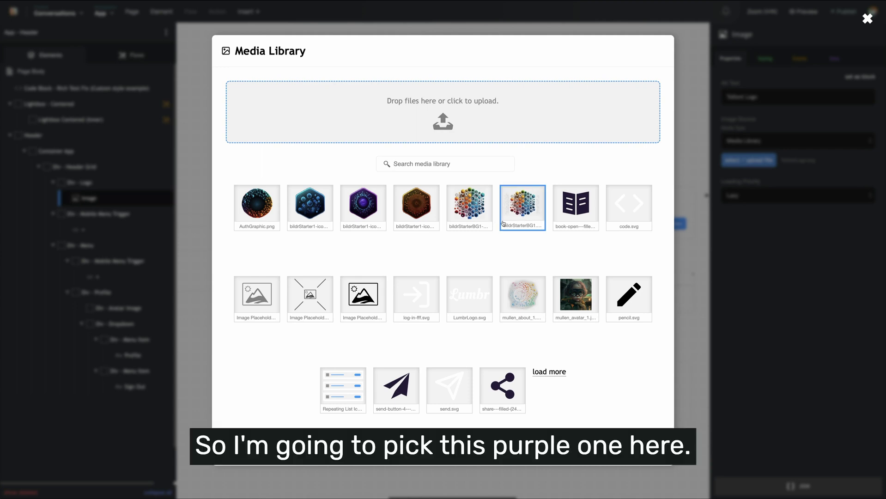
{"action": "left_click", "coordinate": [379, 199]}
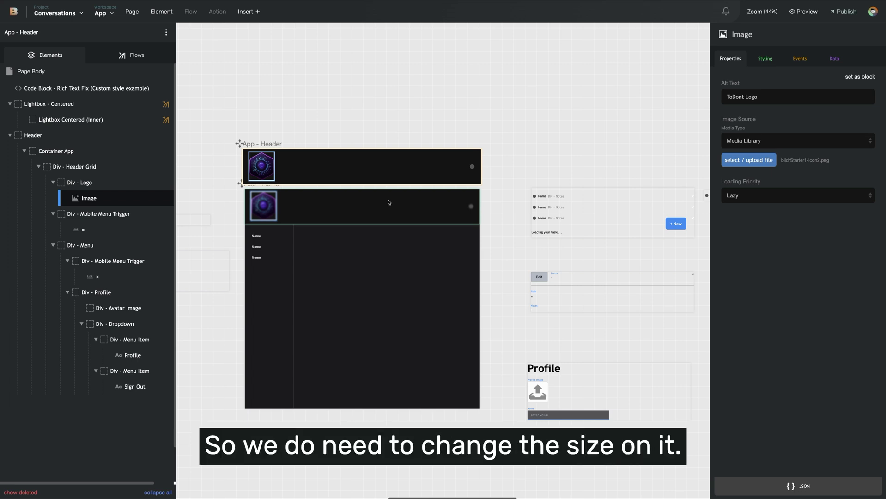
Step: Remove the Image primary style class from the header logo
{"action": "left_click", "coordinate": [762, 60]}
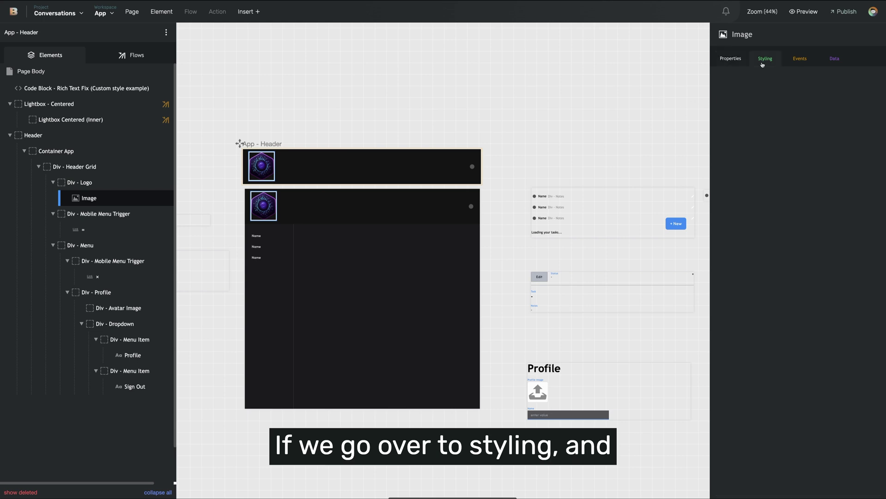
{"action": "left_click", "coordinate": [760, 11]}
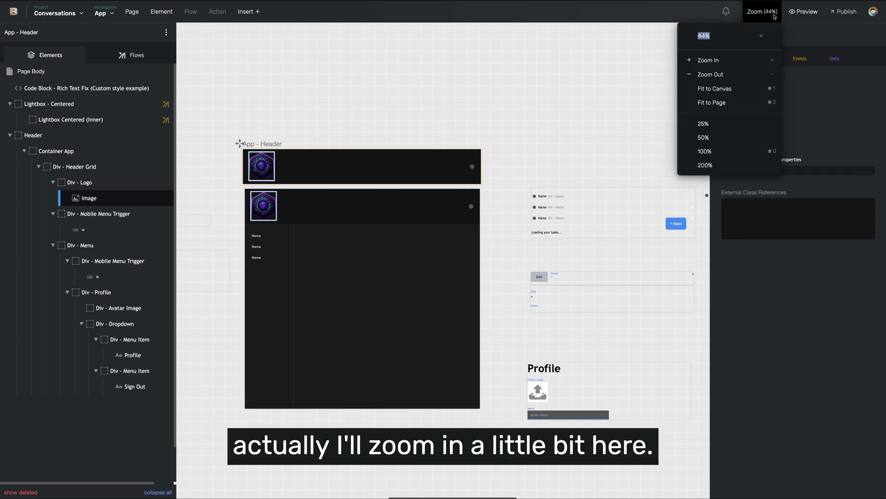
{"action": "left_click", "coordinate": [766, 61]}
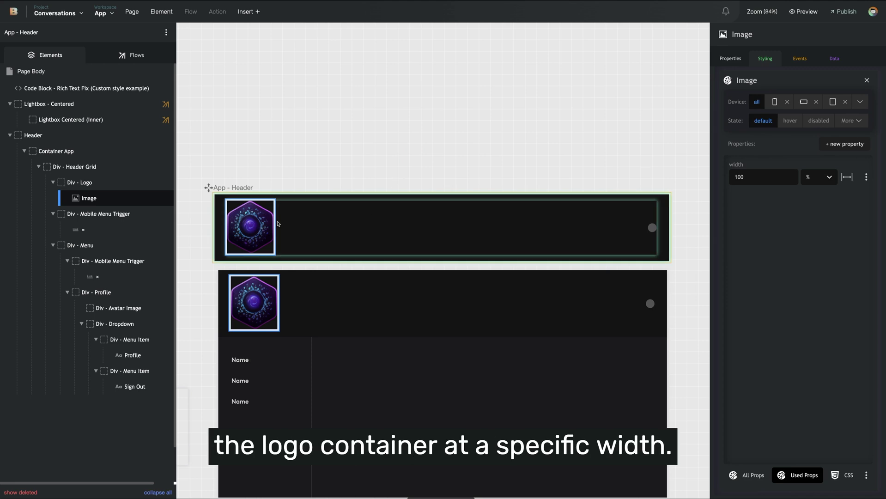
{"action": "left_click", "coordinate": [760, 60]}
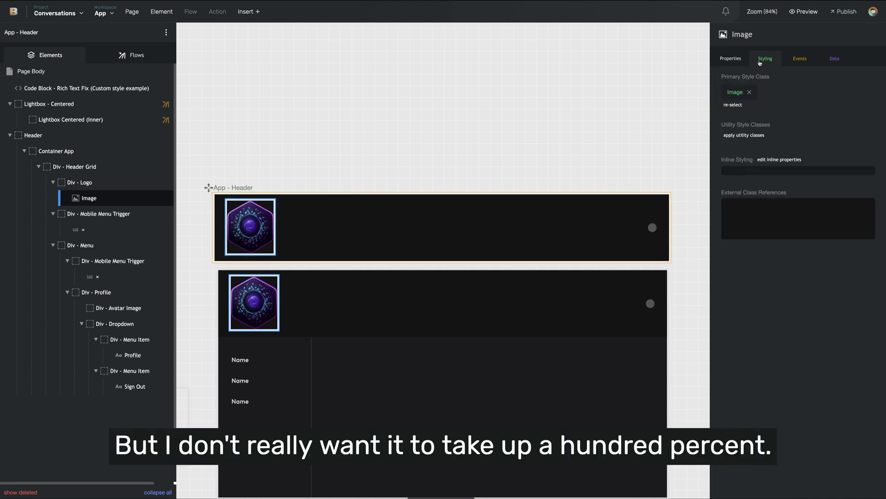
{"action": "left_click", "coordinate": [750, 93]}
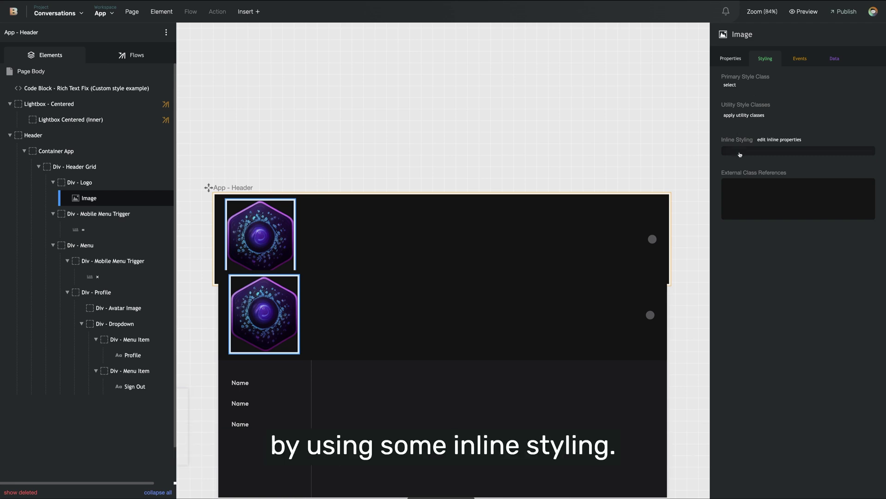
Step: Set the header logo's inline width to 60 px
{"action": "left_click", "coordinate": [740, 152]}
{"action": "left_click", "coordinate": [758, 168]}
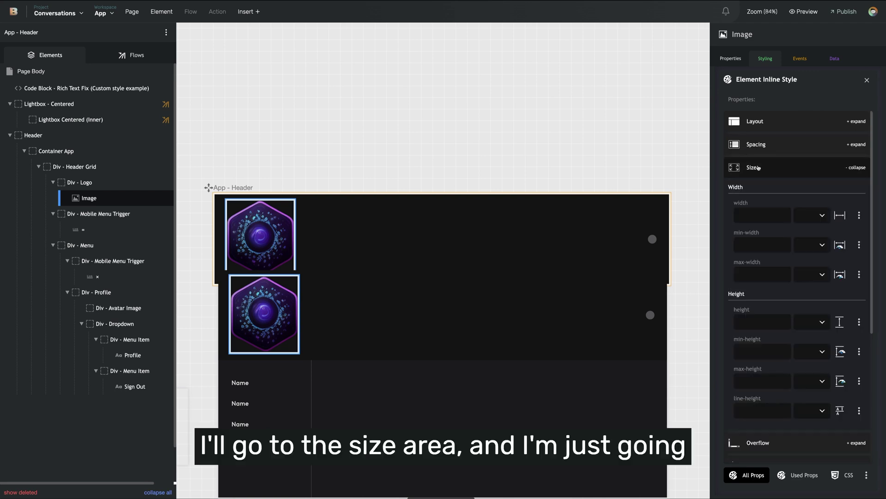
{"action": "left_click", "coordinate": [771, 212]}
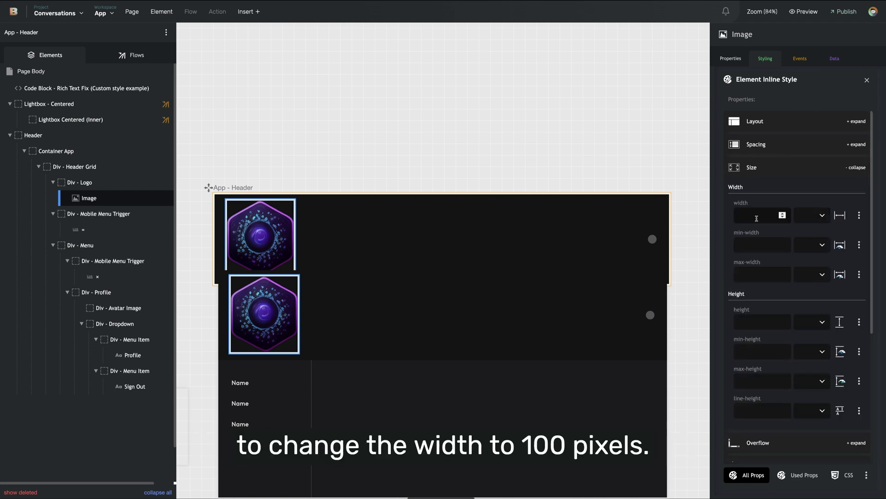
{"action": "type", "text": "100"}
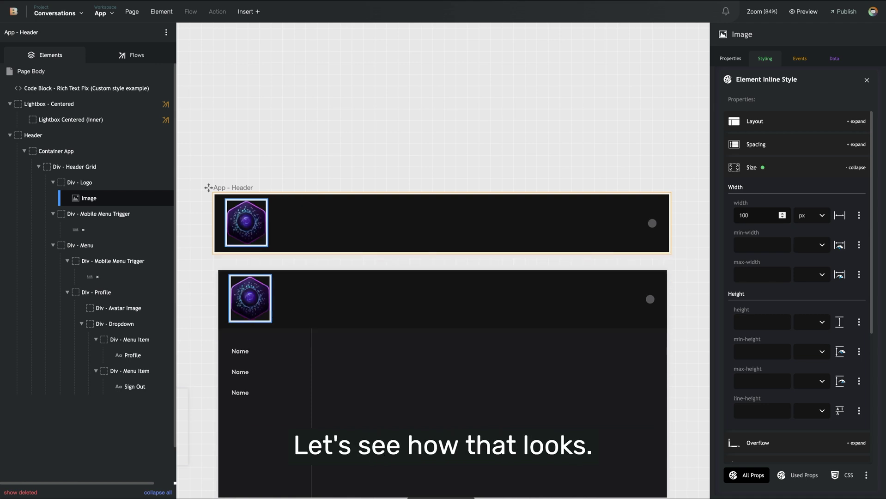
{"action": "key", "text": "BackSpace"}
{"action": "key", "text": "BackSpace"}
{"action": "key", "text": "BackSpace"}
{"action": "type", "text": "60"}
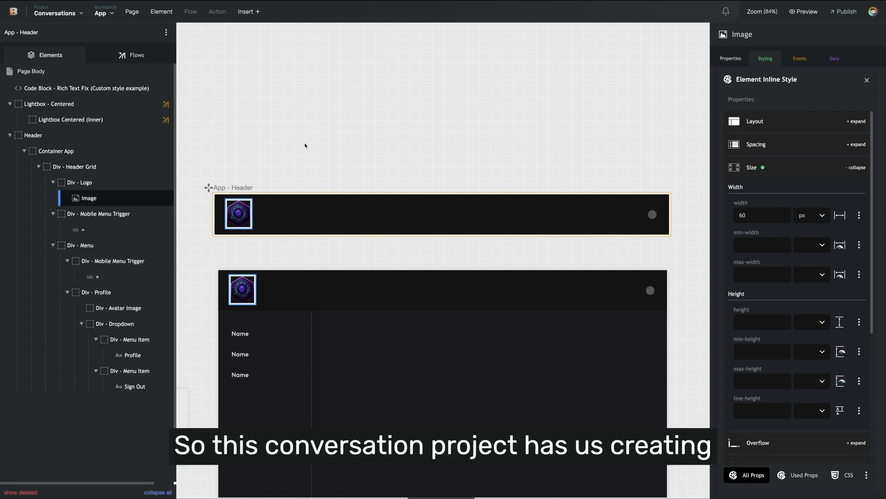
{"action": "key", "text": "ctrl+backslash"}
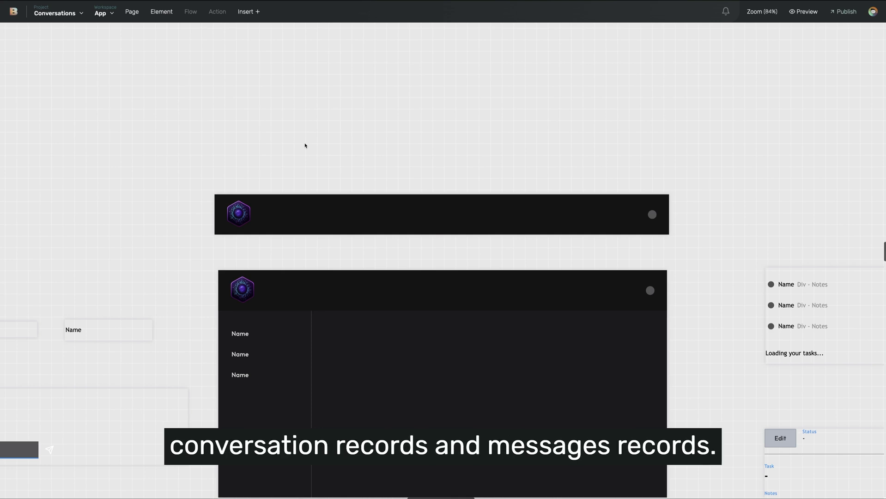
Step: Enable user restrictions on the Conversations data collection with the access type Owner/Creator Only
{"action": "left_click", "coordinate": [79, 12]}
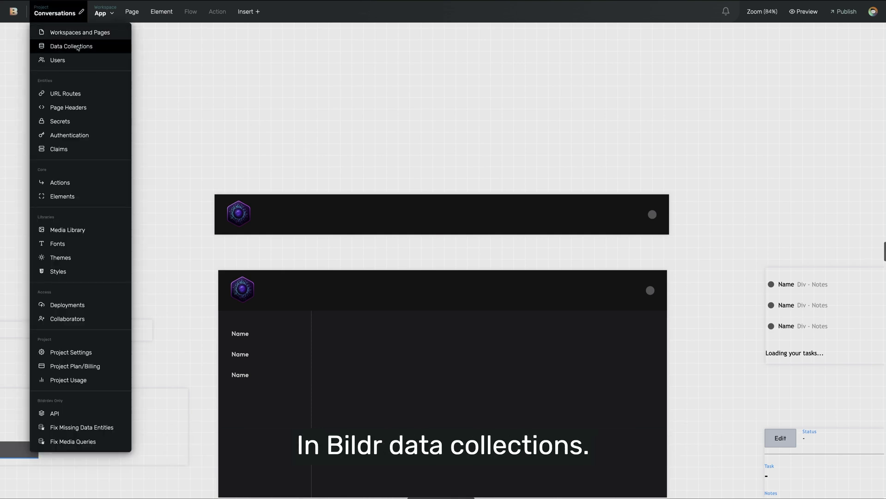
{"action": "left_click", "coordinate": [78, 47]}
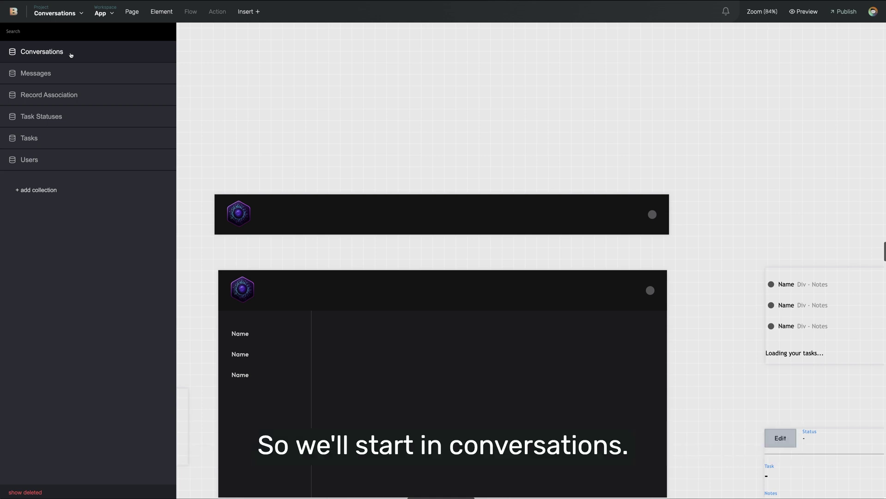
{"action": "left_click", "coordinate": [70, 54]}
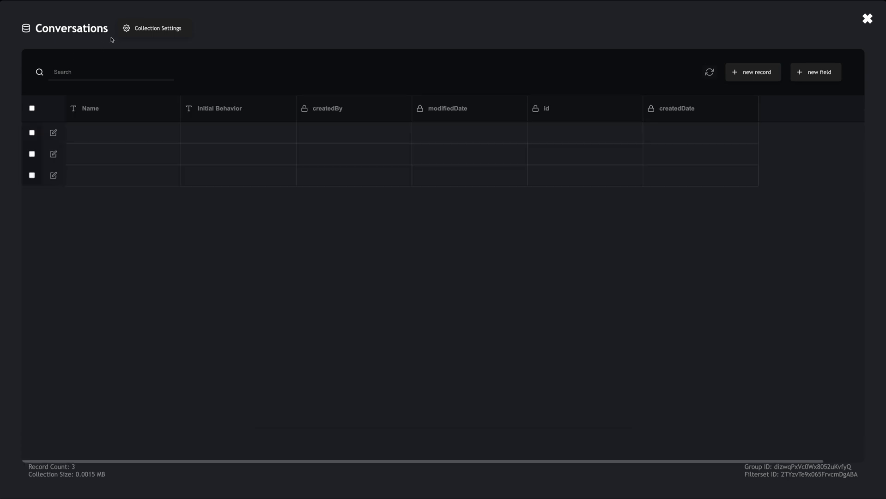
{"action": "left_click", "coordinate": [141, 30]}
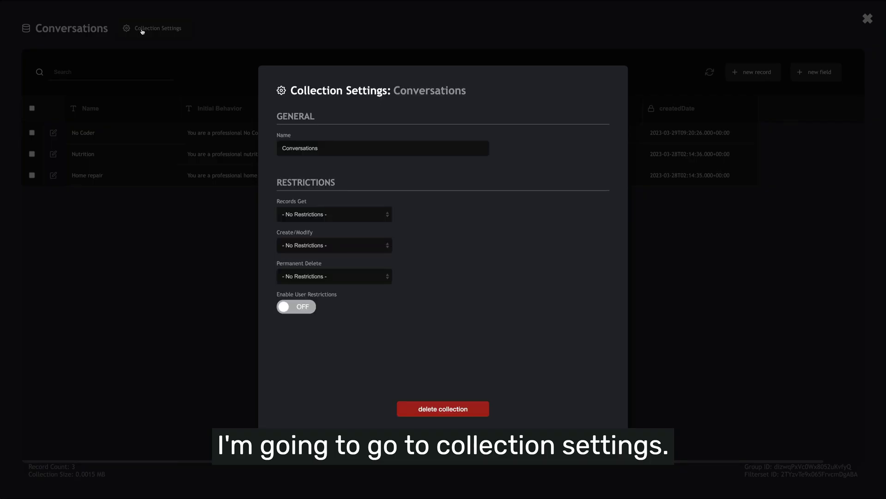
{"action": "left_click", "coordinate": [291, 313]}
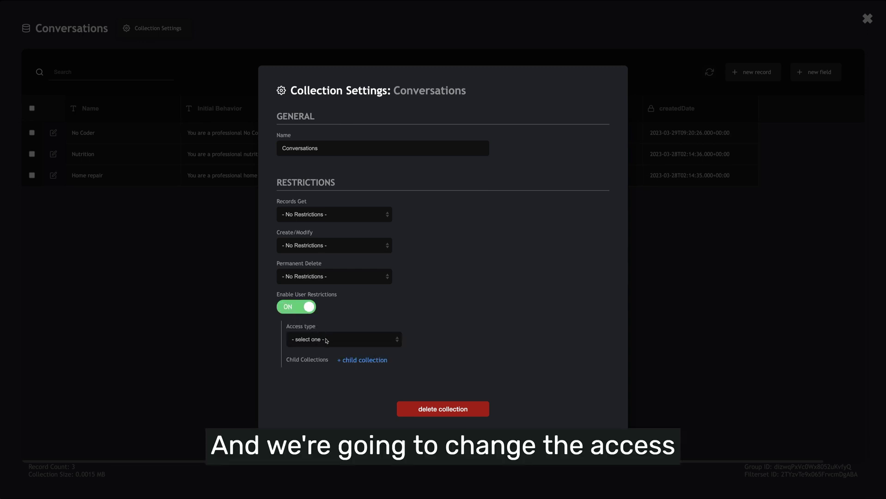
{"action": "left_click", "coordinate": [326, 339]}
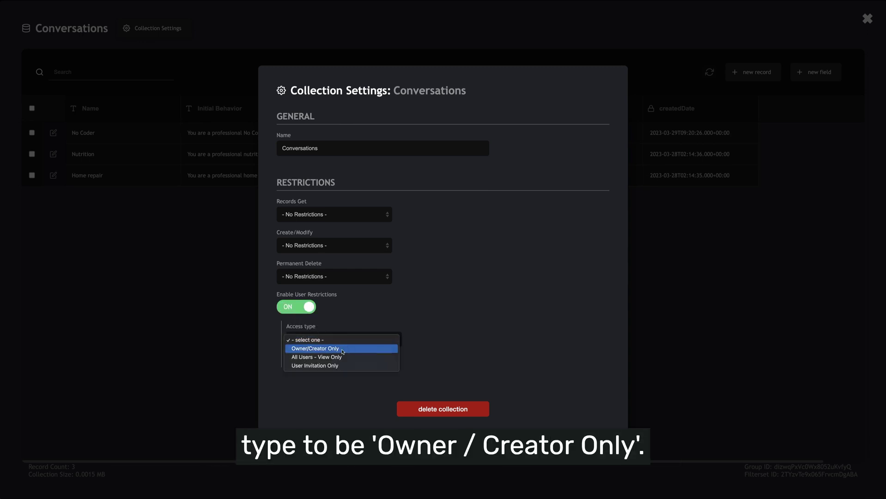
{"action": "left_click", "coordinate": [343, 349]}
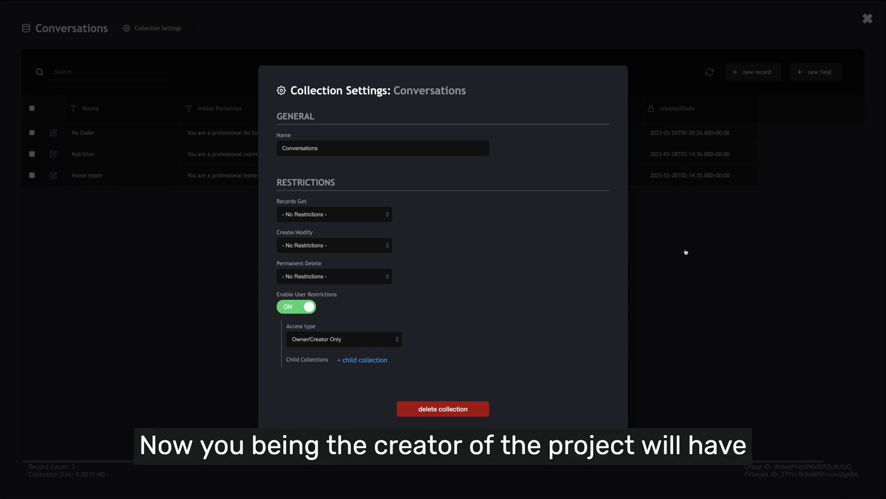
{"action": "left_click", "coordinate": [685, 252]}
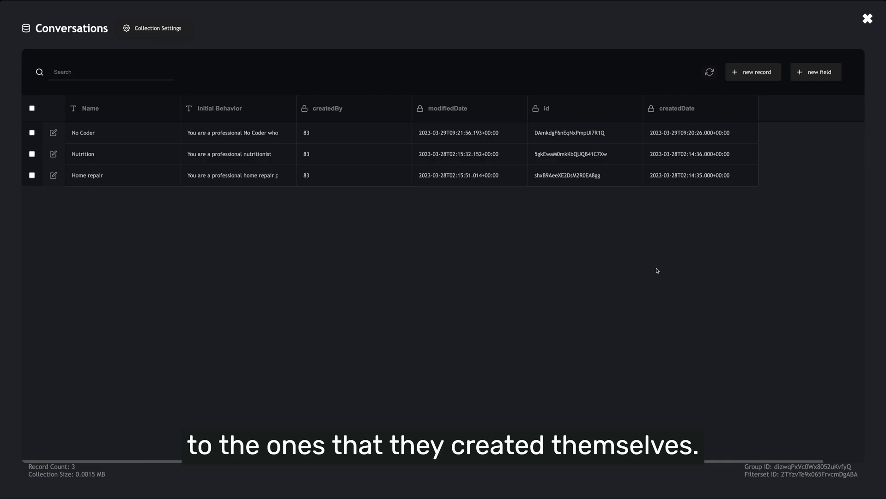
{"action": "left_click", "coordinate": [867, 18]}
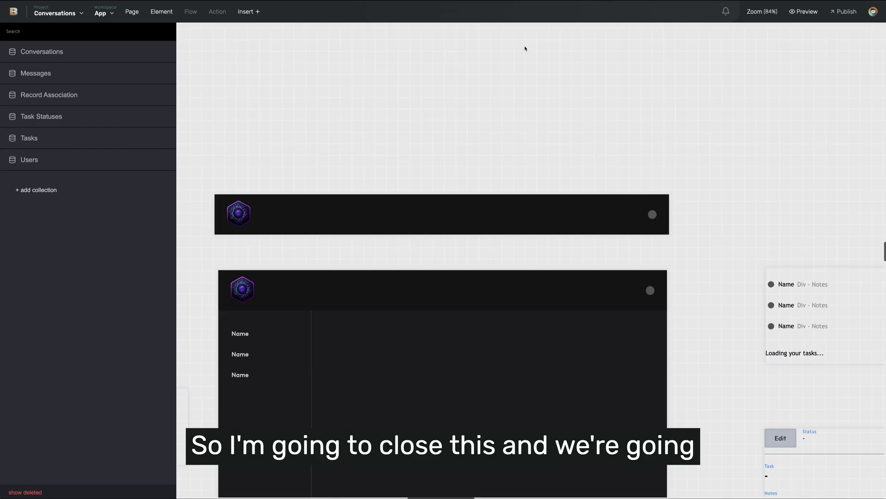
Step: Enable user restrictions on the Messages data collection with the access type Owner/Creator Only
{"action": "left_click", "coordinate": [93, 73]}
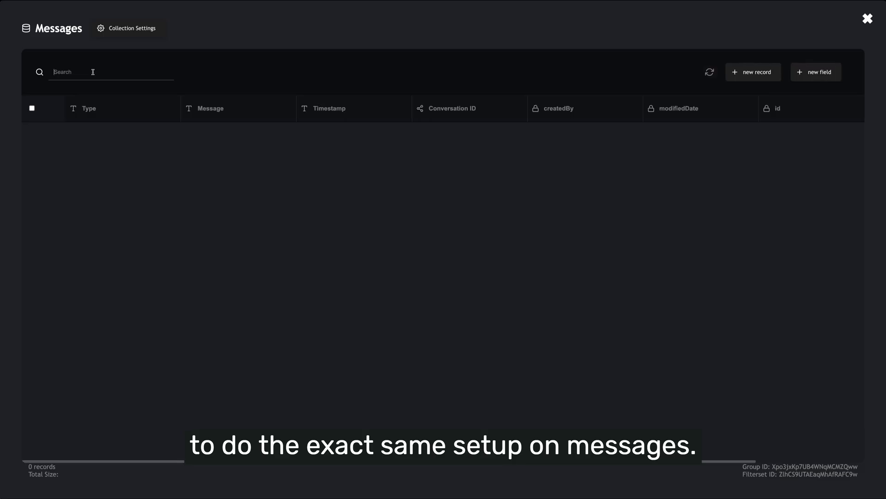
{"action": "left_click", "coordinate": [122, 31]}
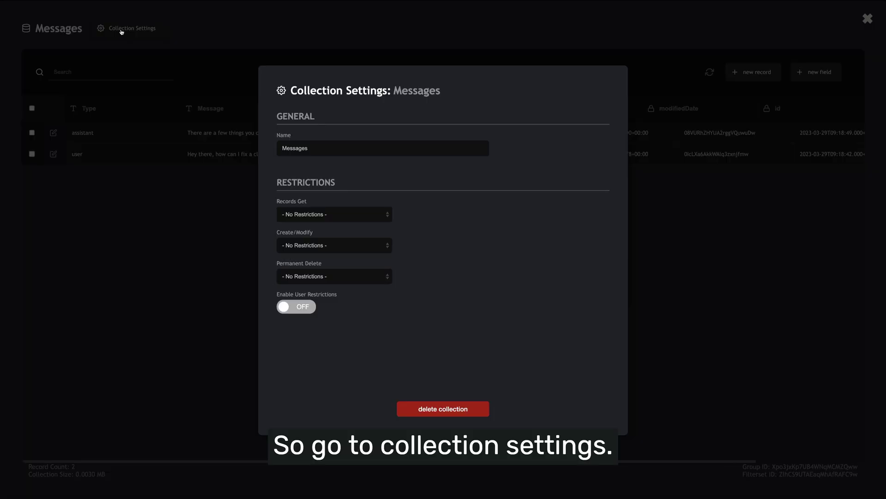
{"action": "left_click", "coordinate": [307, 307]}
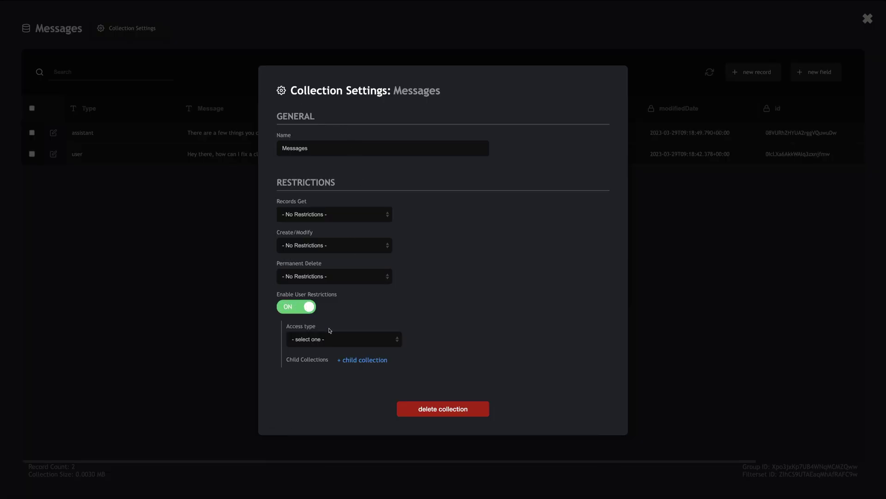
{"action": "left_click", "coordinate": [333, 338]}
{"action": "left_click", "coordinate": [335, 348]}
{"action": "left_click", "coordinate": [697, 258]}
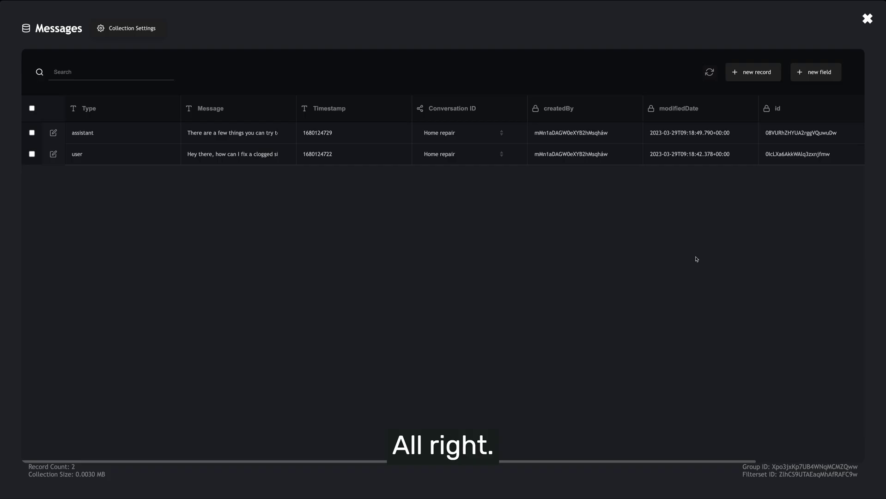
{"action": "left_click", "coordinate": [867, 19]}
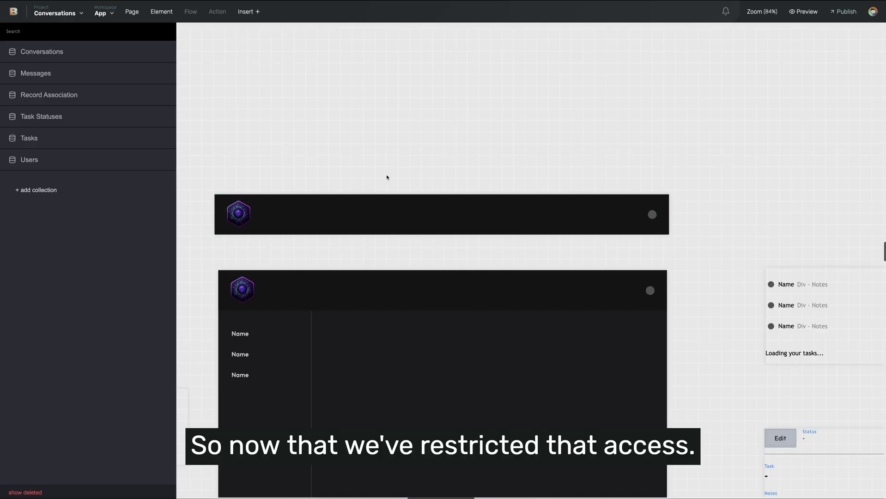
Step: Insert a button below the conversations list in the App - Home sidebar and label it "new conversation"
{"action": "scroll", "coordinate": [396, 175], "scroll_direction": "down", "scroll_amount": 5}
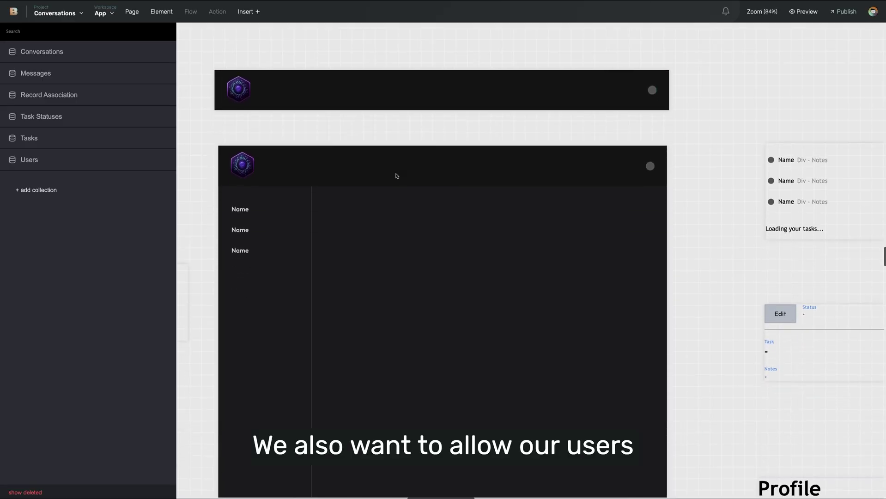
{"action": "scroll", "coordinate": [266, 287], "scroll_direction": "down", "scroll_amount": 3}
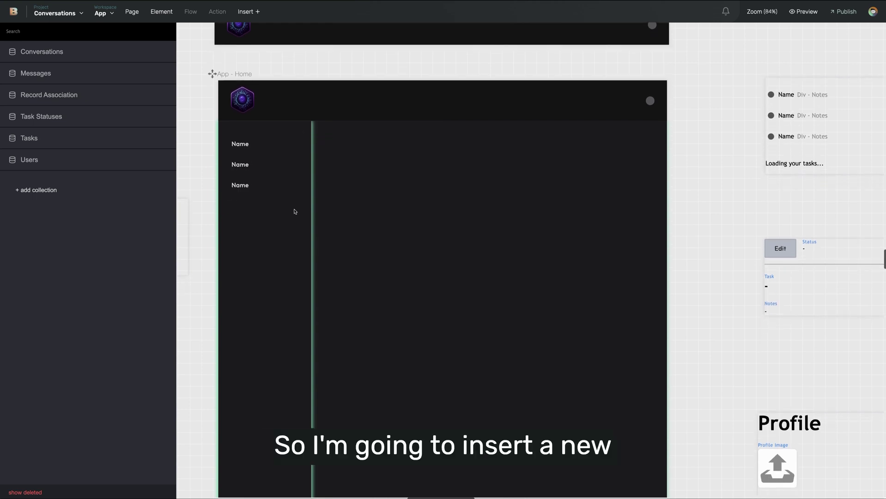
{"action": "left_click", "coordinate": [161, 12]}
{"action": "left_click", "coordinate": [173, 32]}
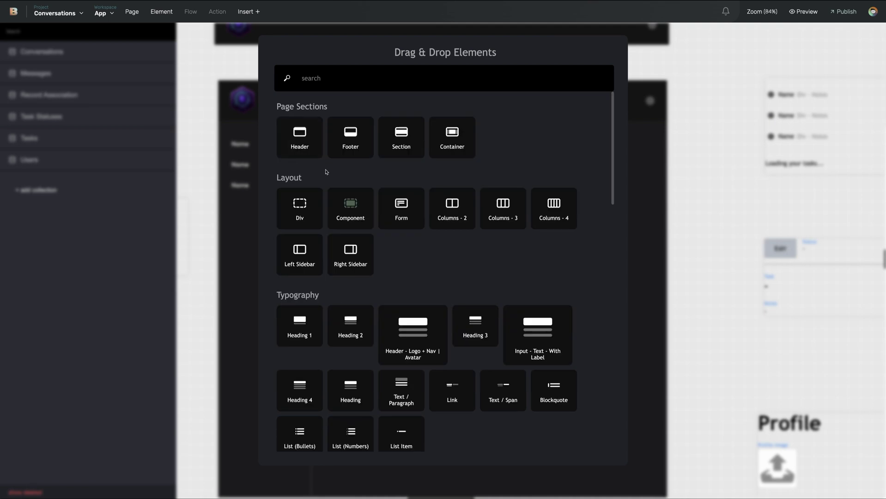
{"action": "type", "text": "butt"}
{"action": "left_click_drag", "start_coordinate": [304, 134], "coordinate": [263, 200]}
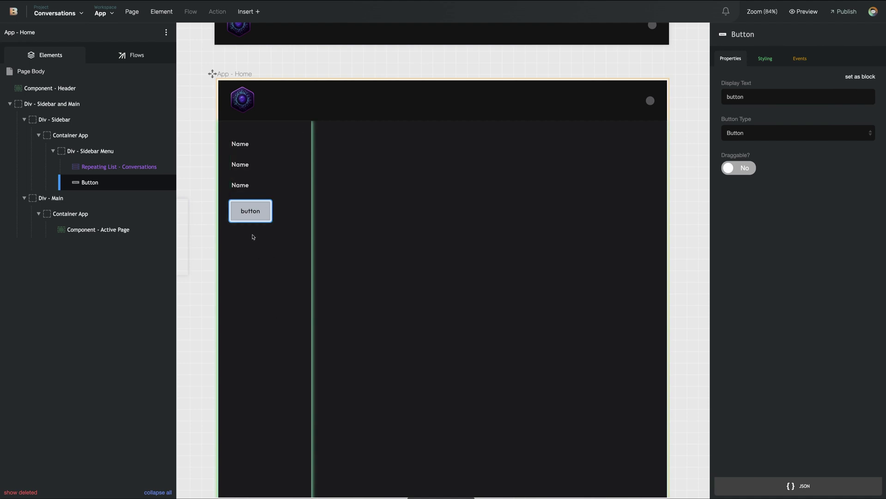
{"action": "double_click", "coordinate": [250, 210]}
{"action": "type", "text": "new conversation"}
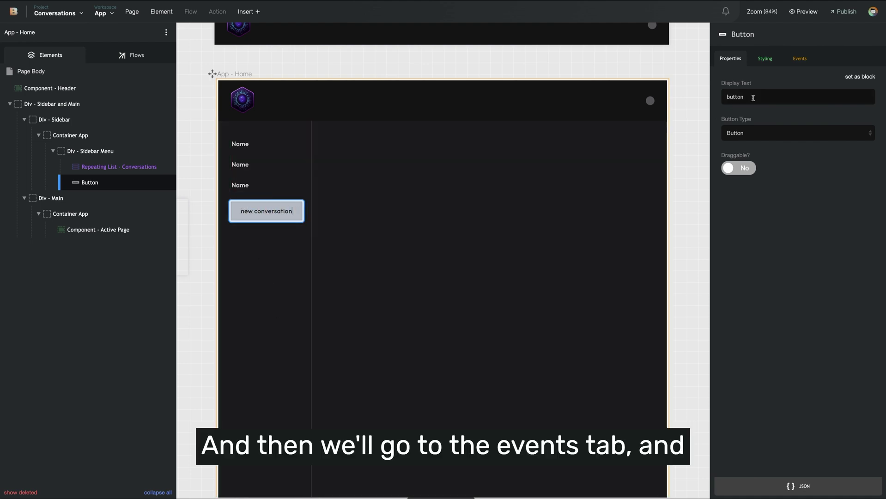
Step: Create a new flow named "New Conversation" for the new conversation button's click event
{"action": "left_click", "coordinate": [808, 63]}
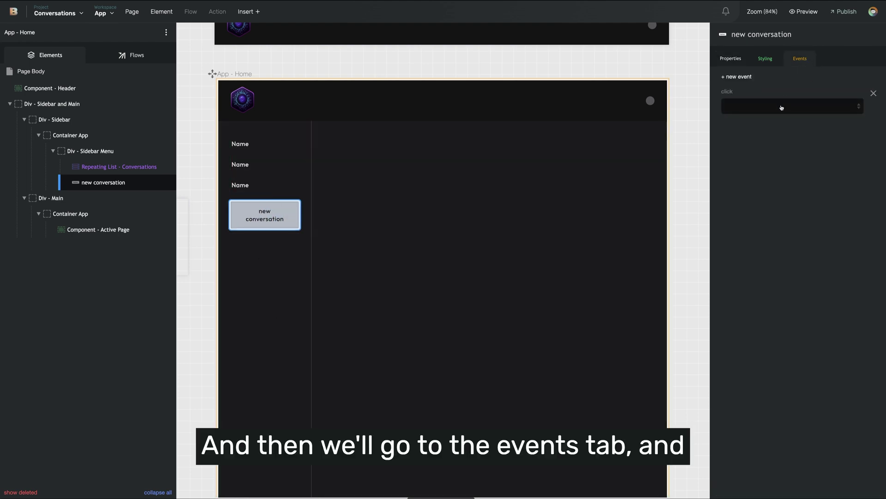
{"action": "left_click", "coordinate": [781, 107]}
{"action": "left_click", "coordinate": [780, 115]}
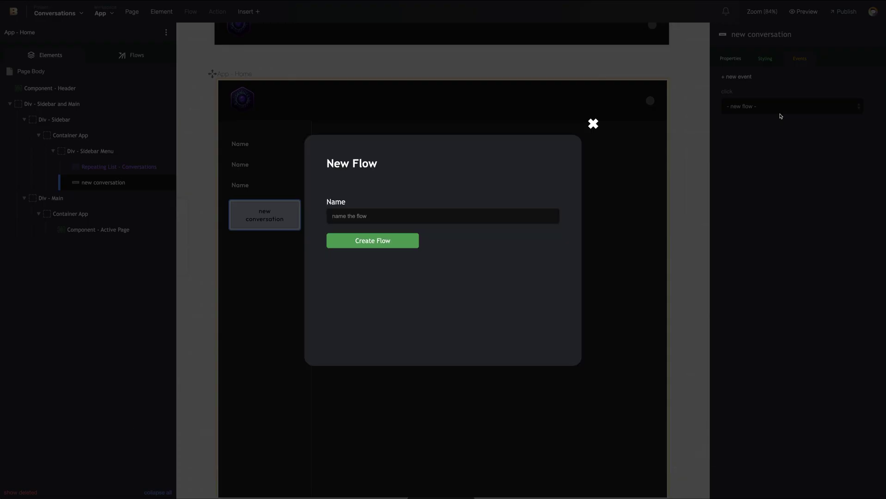
{"action": "type", "text": "New Conversation"}
{"action": "key", "text": "Return"}
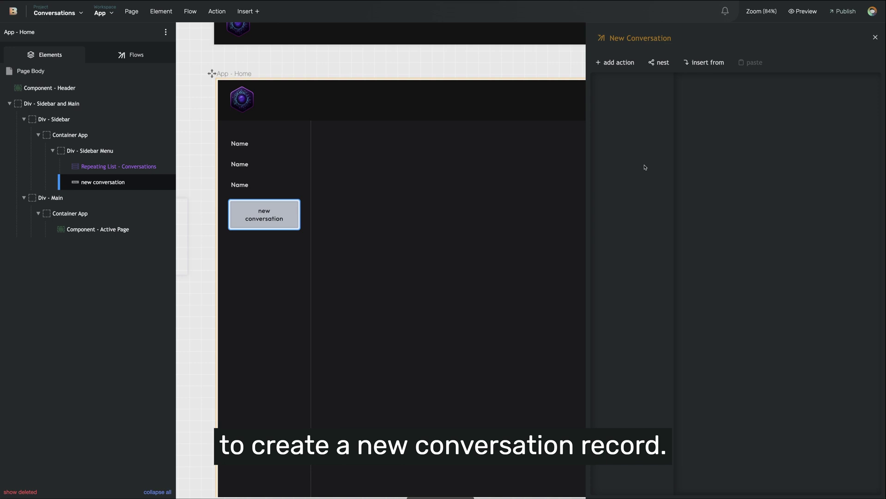
Step: Add a create record action to the New Conversation flow, targeting the Conversations data collection
{"action": "left_click", "coordinate": [621, 66]}
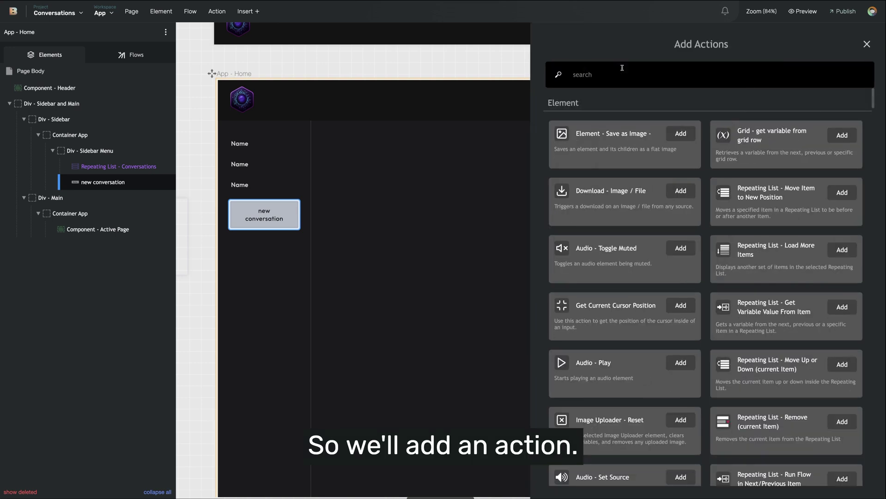
{"action": "type", "text": "create reco"}
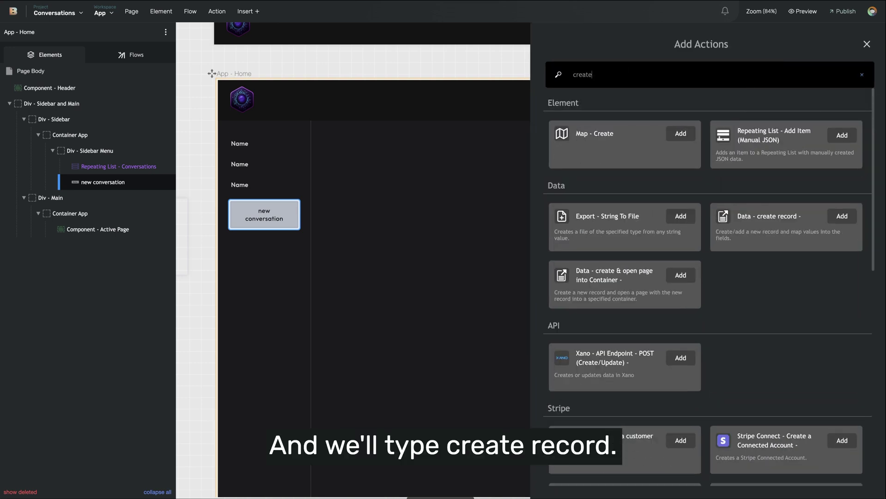
{"action": "left_click", "coordinate": [682, 133]}
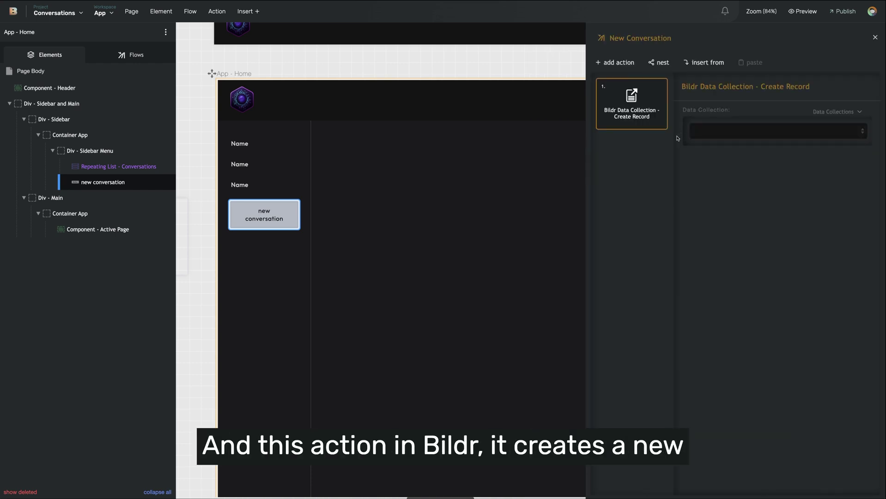
{"action": "left_click", "coordinate": [715, 137]}
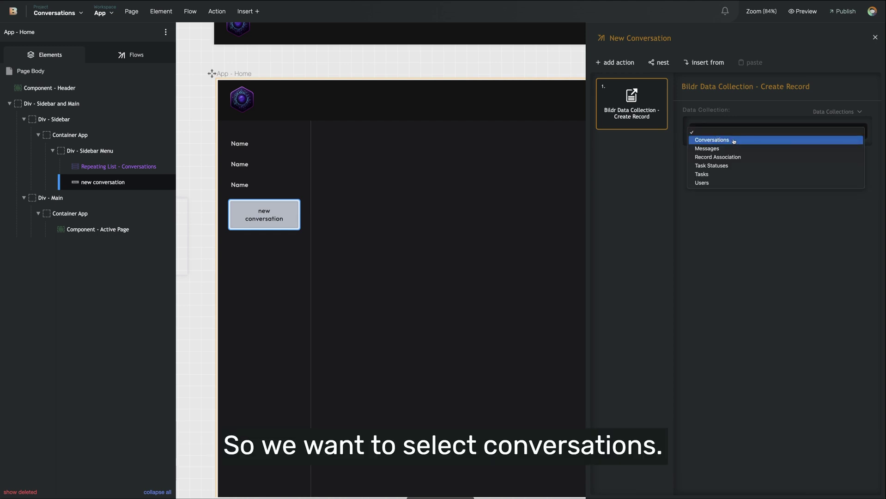
{"action": "left_click", "coordinate": [734, 141]}
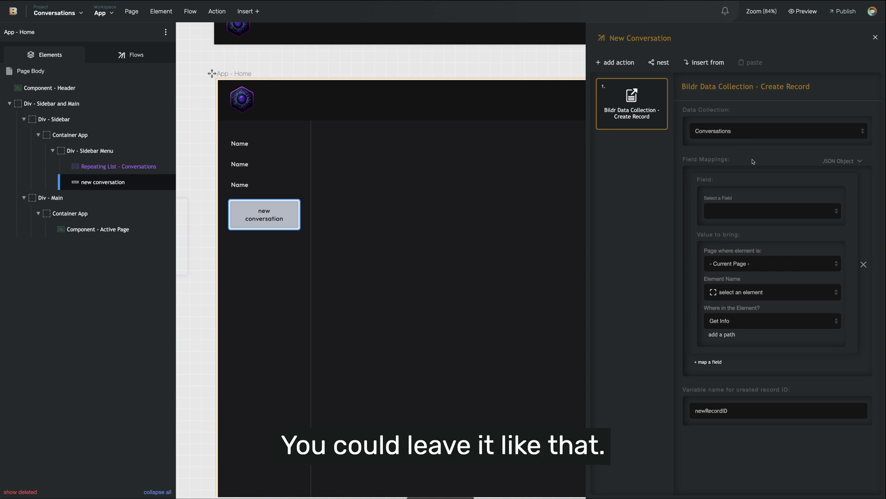
Step: Map the Name field of the created record to the static text value "new conversation"
{"action": "left_click", "coordinate": [758, 211]}
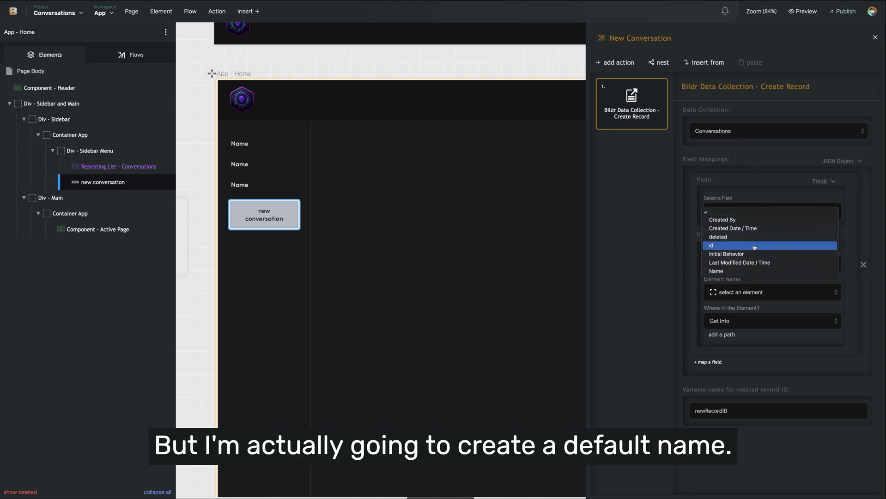
{"action": "left_click", "coordinate": [745, 272]}
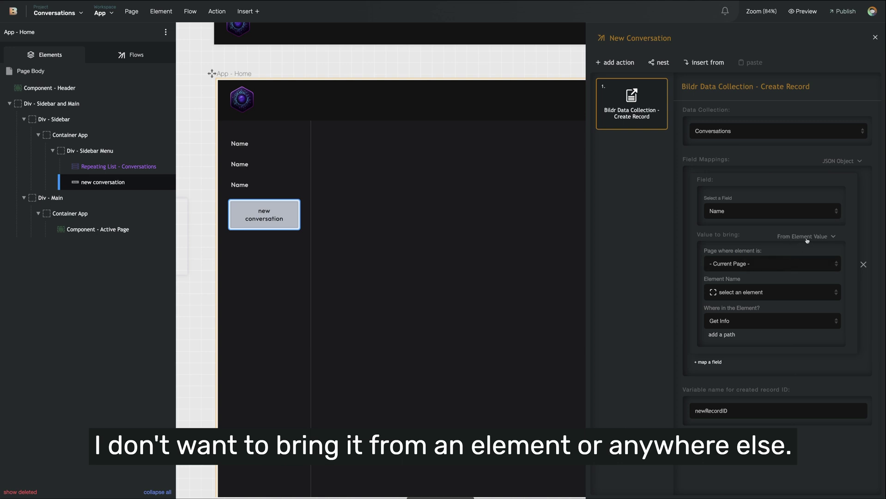
{"action": "left_click", "coordinate": [806, 238]}
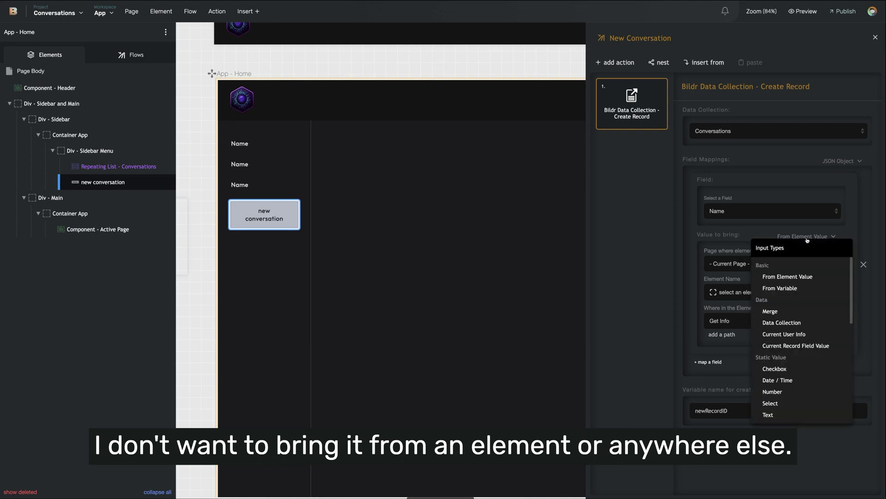
{"action": "left_click", "coordinate": [790, 415]}
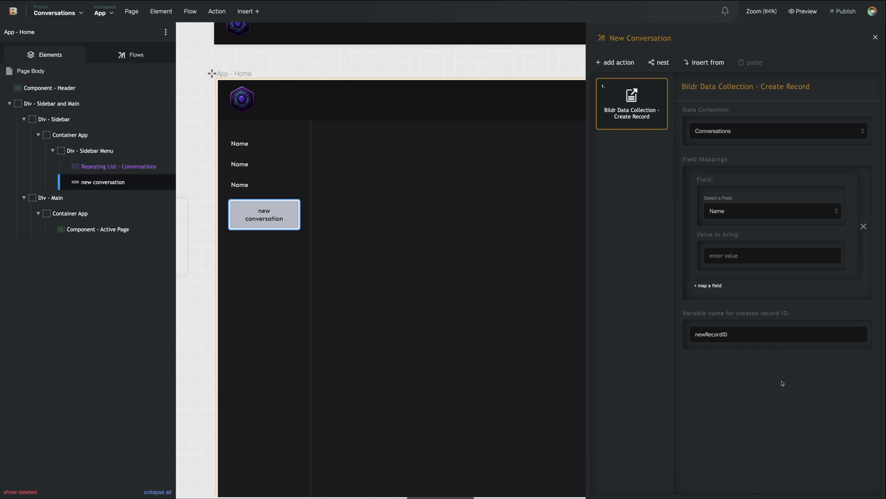
{"action": "left_click", "coordinate": [762, 256]}
{"action": "type", "text": "new conversation"}
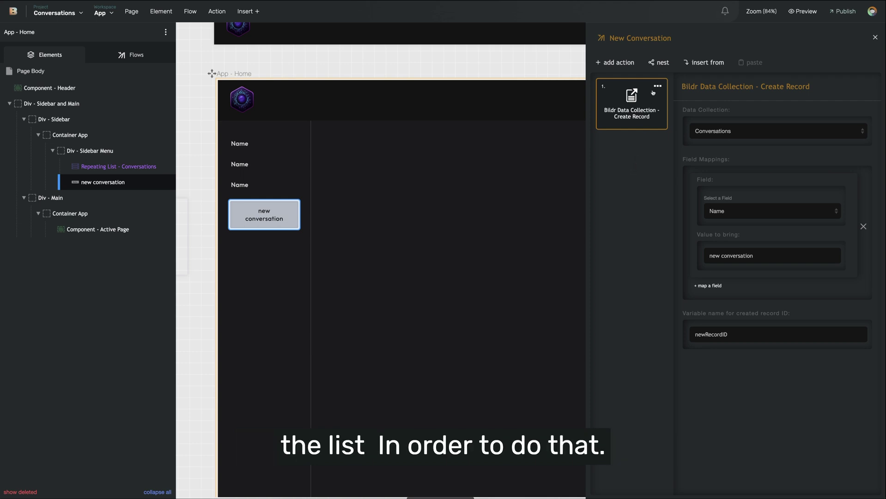
Step: Nest the Page Binding flow after the create record action and make it wait for that action
{"action": "left_click", "coordinate": [659, 67]}
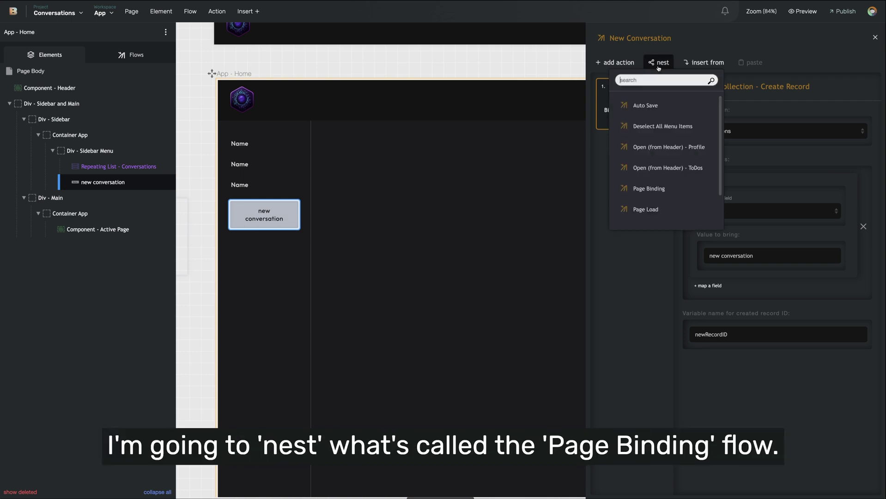
{"action": "left_click", "coordinate": [651, 191]}
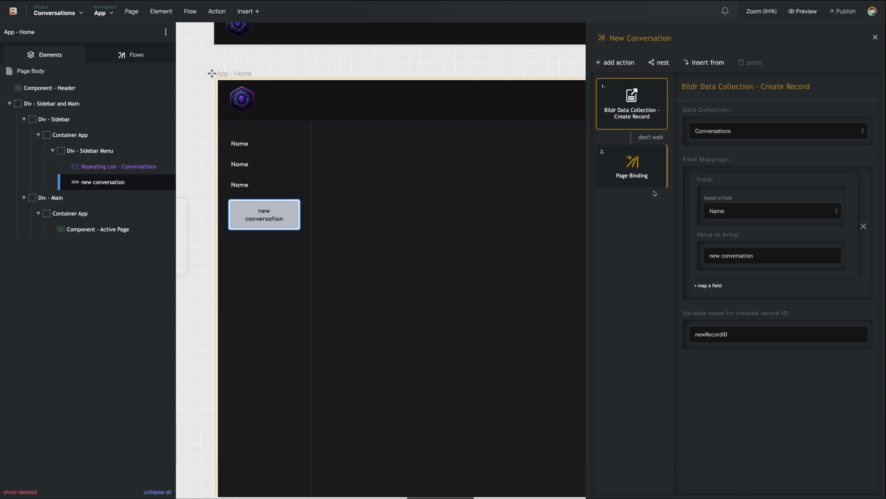
{"action": "left_click", "coordinate": [654, 138]}
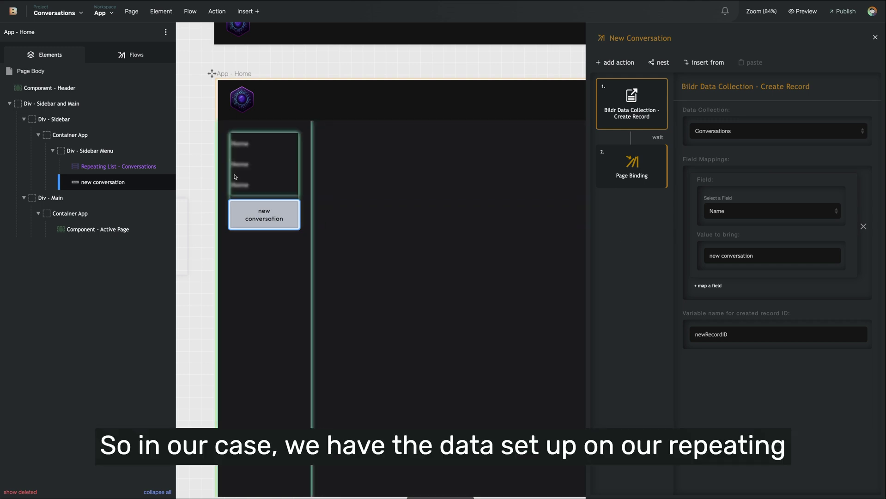
Step: Examine the collection list data settings of the Repeating List - Conversations element
{"action": "left_click", "coordinate": [119, 166]}
{"action": "left_click", "coordinate": [833, 59]}
{"action": "left_click", "coordinate": [837, 79]}
{"action": "left_click", "coordinate": [781, 115]}
{"action": "left_click", "coordinate": [779, 124]}
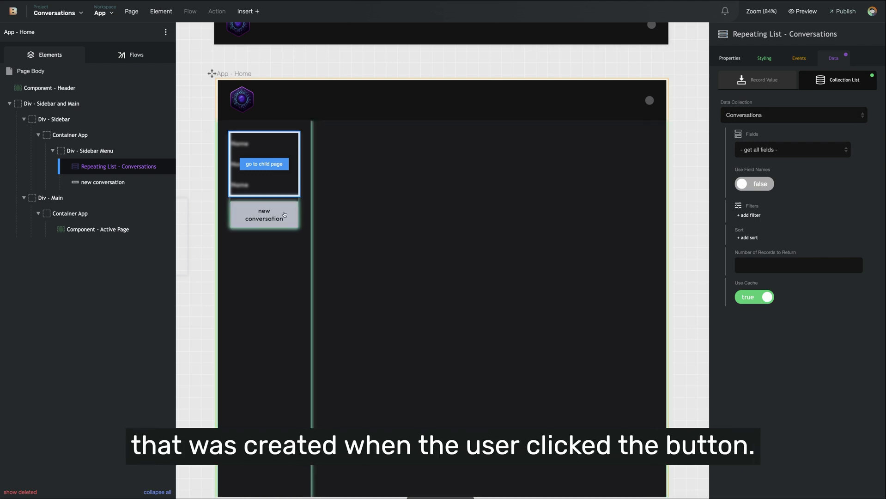
Step: Move the new conversation button above the Repeating List - Conversations in the sidebar menu
{"action": "mouse_move", "coordinate": [110, 185]}
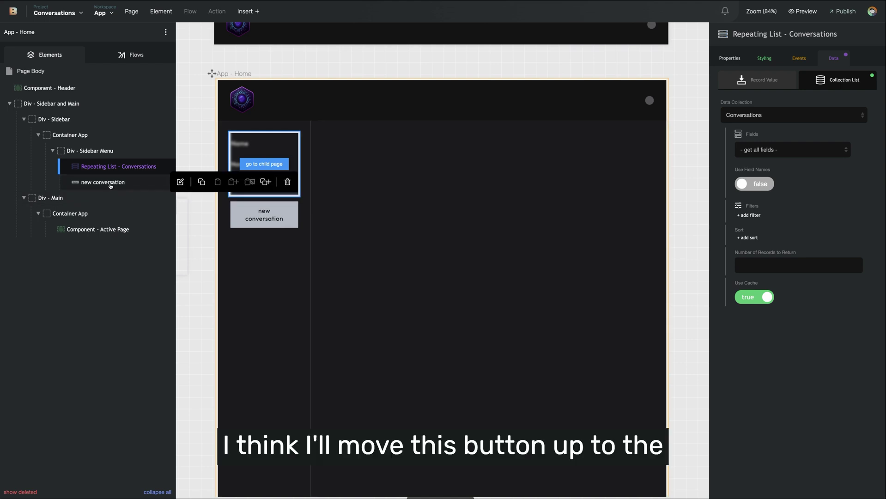
{"action": "left_click_drag", "start_coordinate": [110, 185], "coordinate": [137, 161]}
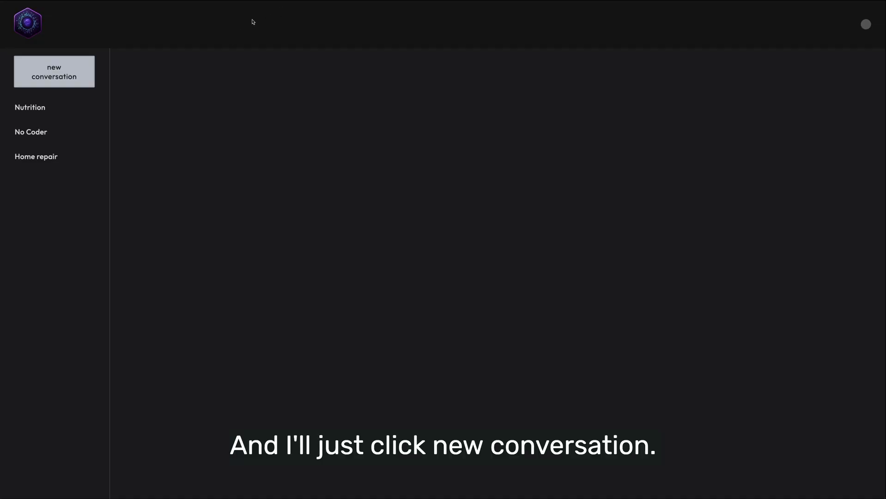
Step: Test the app preview by creating a new conversation and switching between it and No Coder, then reload the page
{"action": "left_click", "coordinate": [71, 71]}
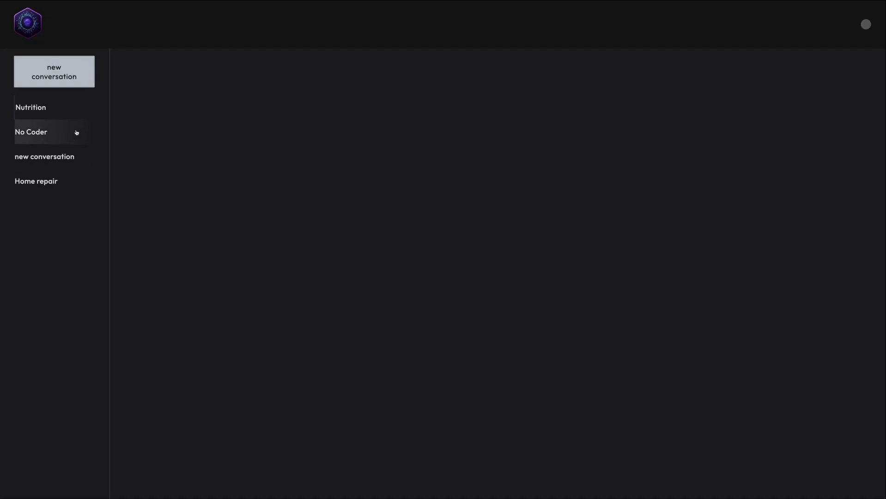
{"action": "left_click", "coordinate": [76, 158]}
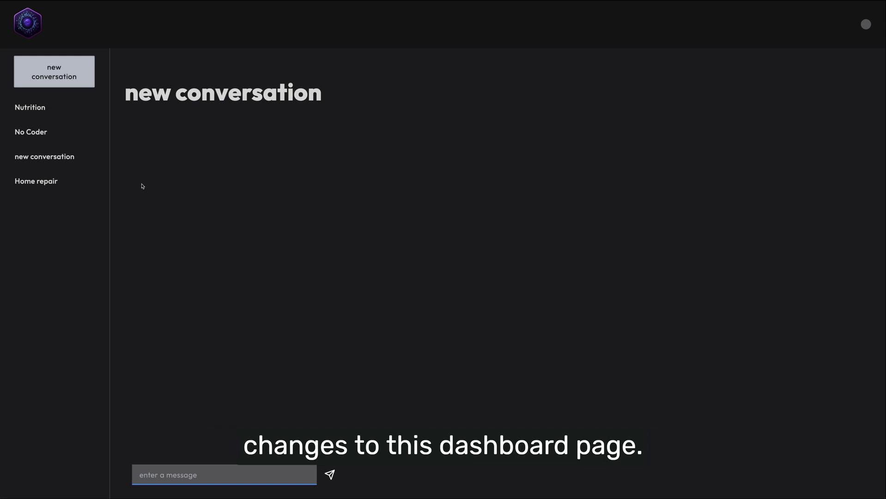
{"action": "left_click", "coordinate": [46, 132]}
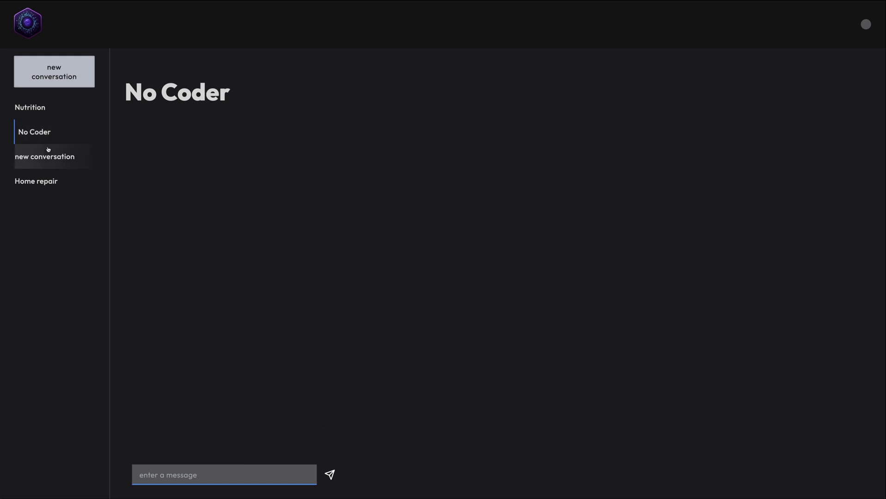
{"action": "left_click", "coordinate": [25, 154]}
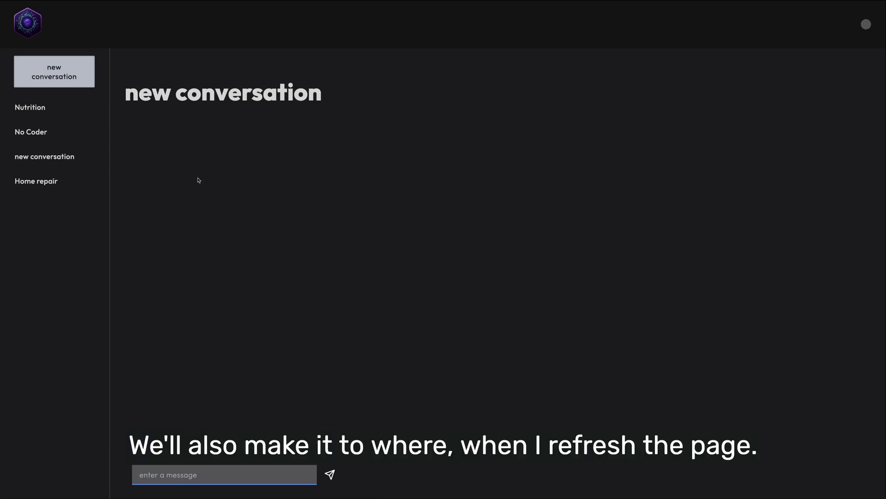
{"action": "key", "text": "F5"}
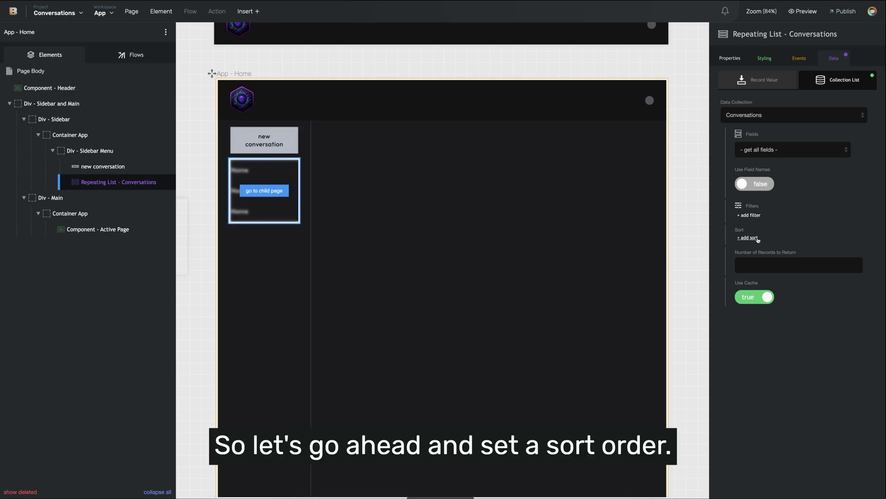
Step: Sort the conversations repeating list by Created Date / Time in Descending order and return to the preview to check it
{"action": "left_click", "coordinate": [753, 238]}
{"action": "left_click", "coordinate": [767, 242]}
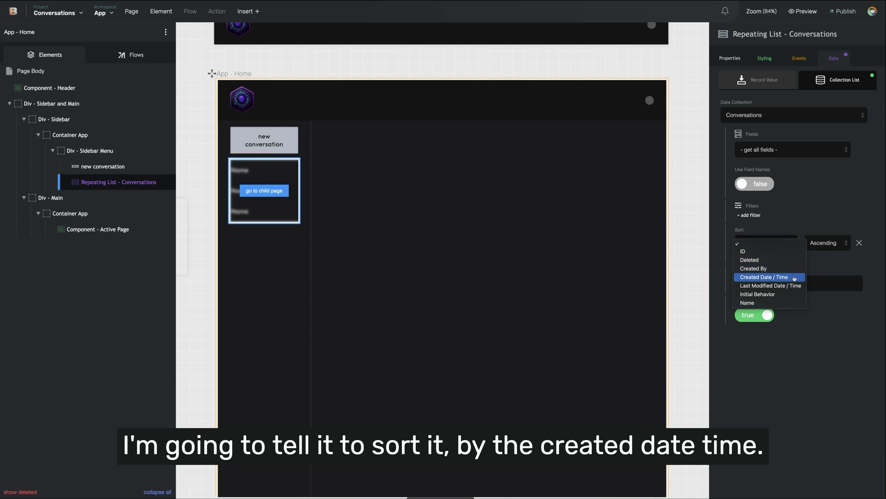
{"action": "left_click", "coordinate": [786, 277]}
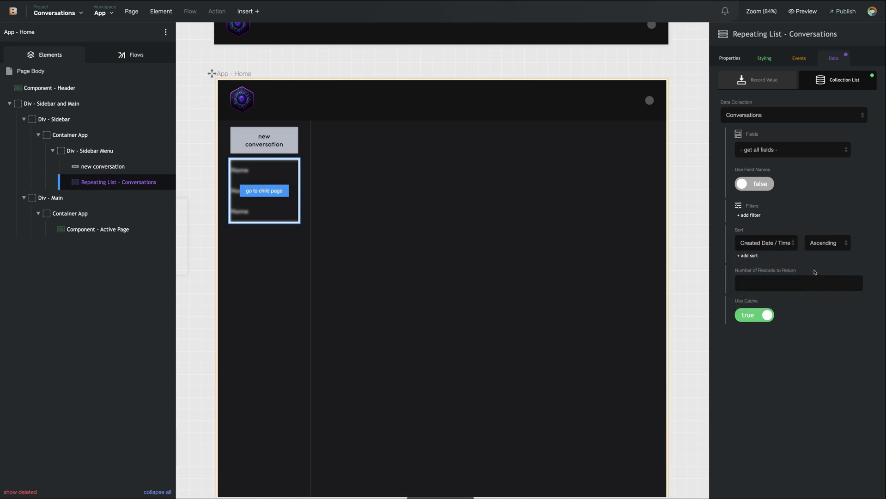
{"action": "left_click", "coordinate": [824, 243]}
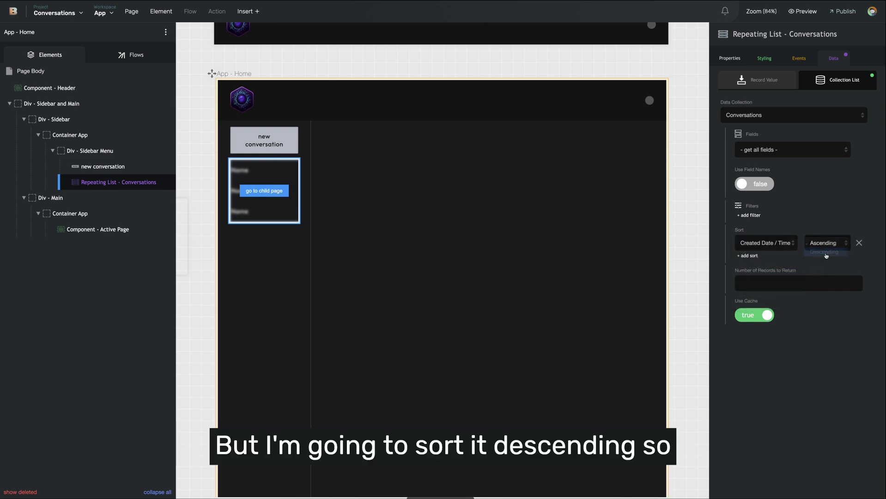
{"action": "left_click", "coordinate": [826, 252]}
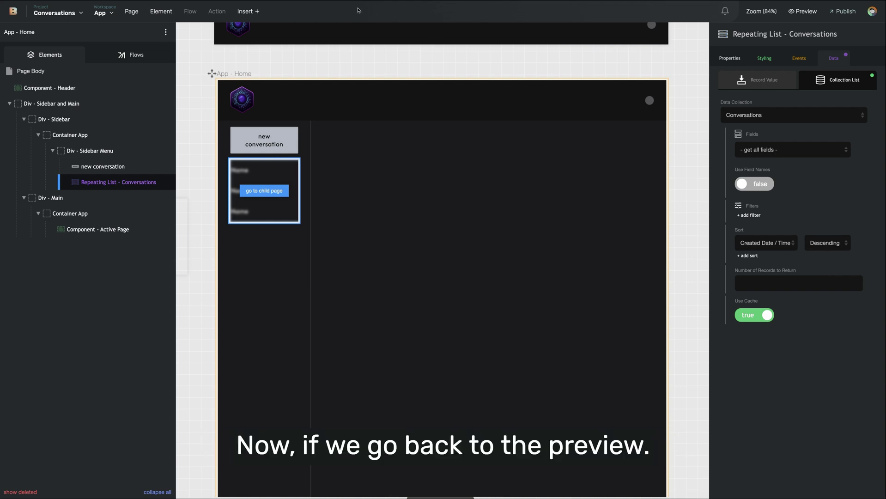
{"action": "left_click", "coordinate": [283, 5]}
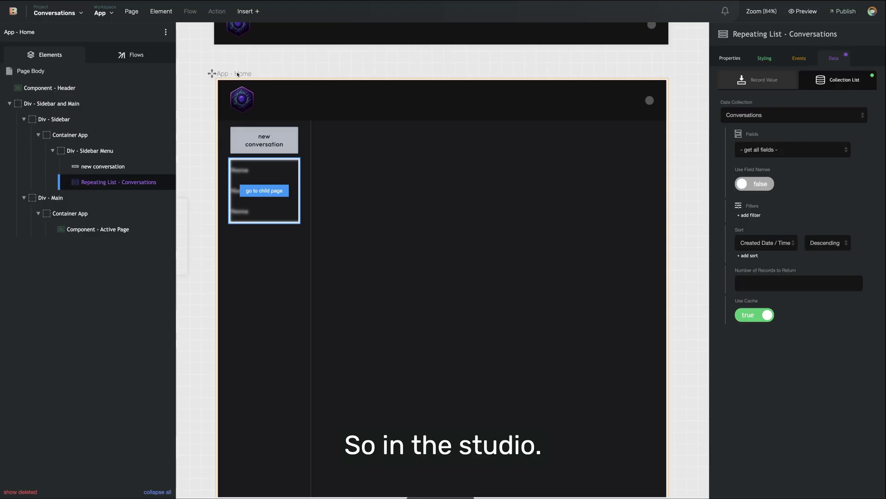
Step: Examine the Open Conversation flow belonging to the Conversation Row page
{"action": "scroll", "coordinate": [251, 141], "scroll_direction": "left", "scroll_amount": 5}
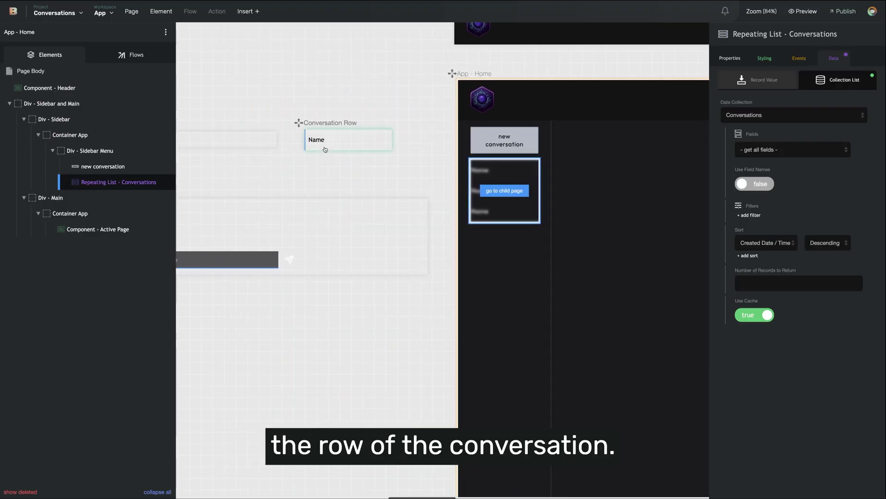
{"action": "left_click", "coordinate": [324, 150]}
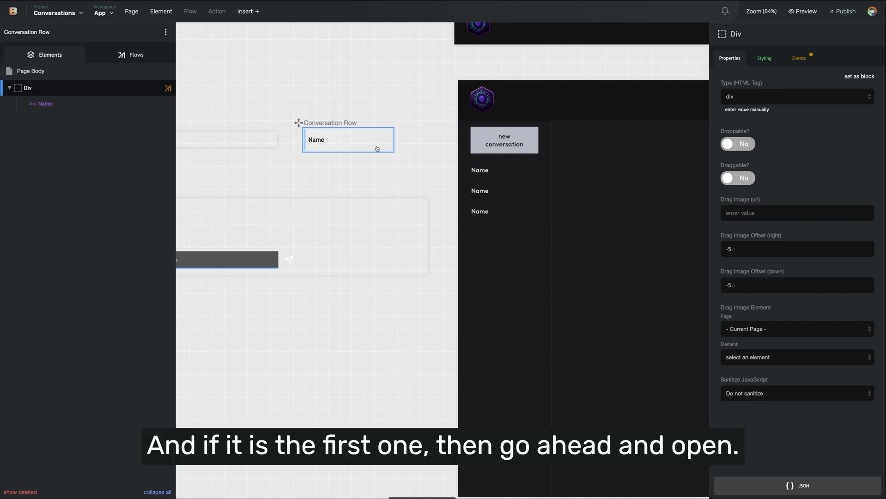
{"action": "left_click", "coordinate": [144, 56]}
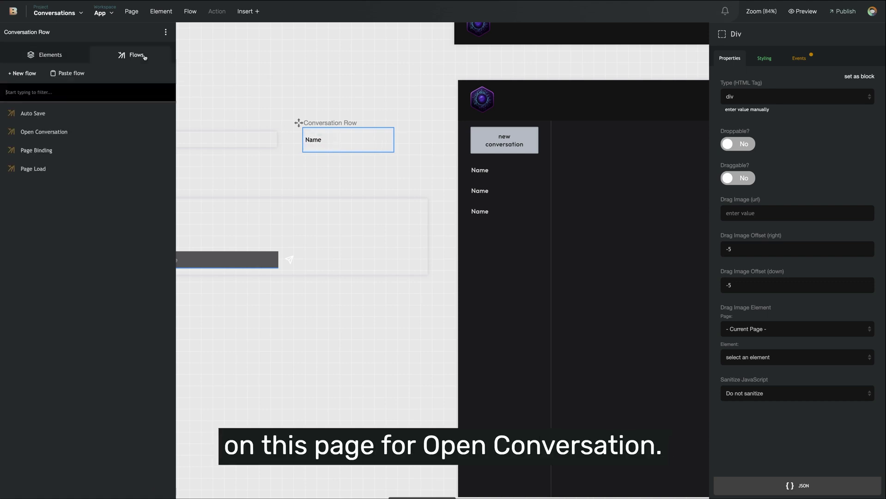
{"action": "left_click", "coordinate": [101, 134]}
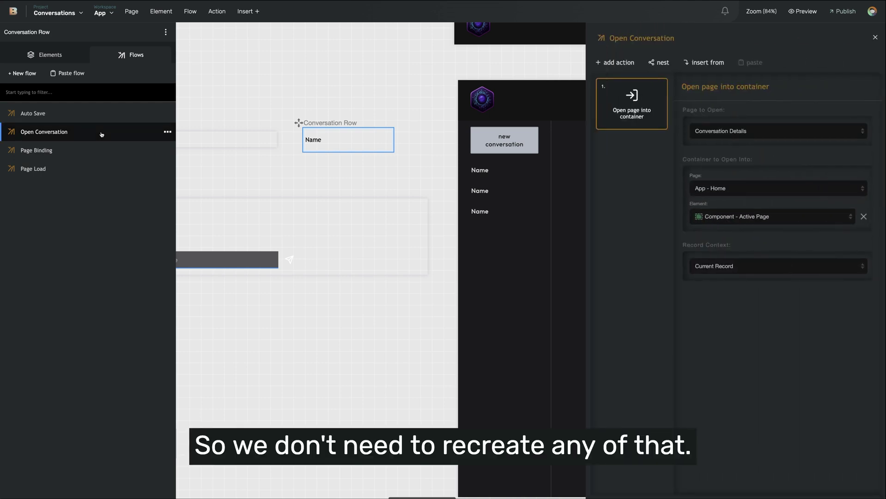
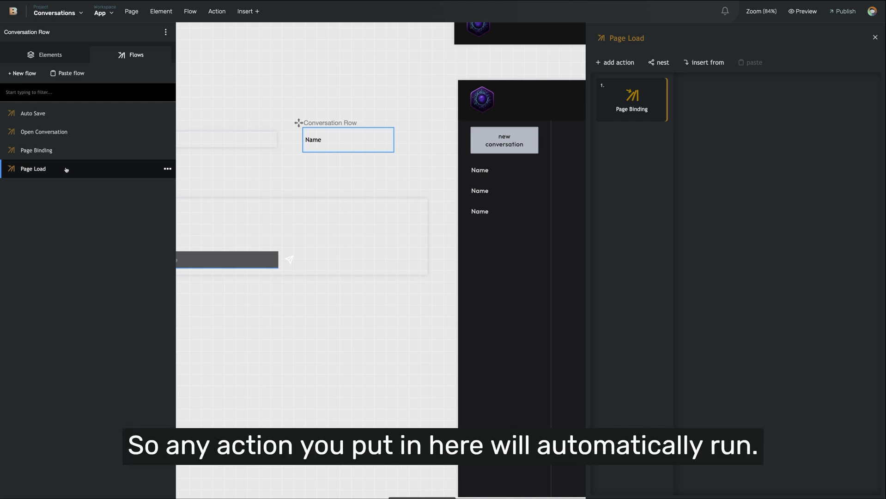
Step: Add an If / Then Logic Check to the Conversation Row's Page Load flow, running Open Conversation when the test is true
{"action": "left_click", "coordinate": [622, 66]}
{"action": "type", "text": "logi"}
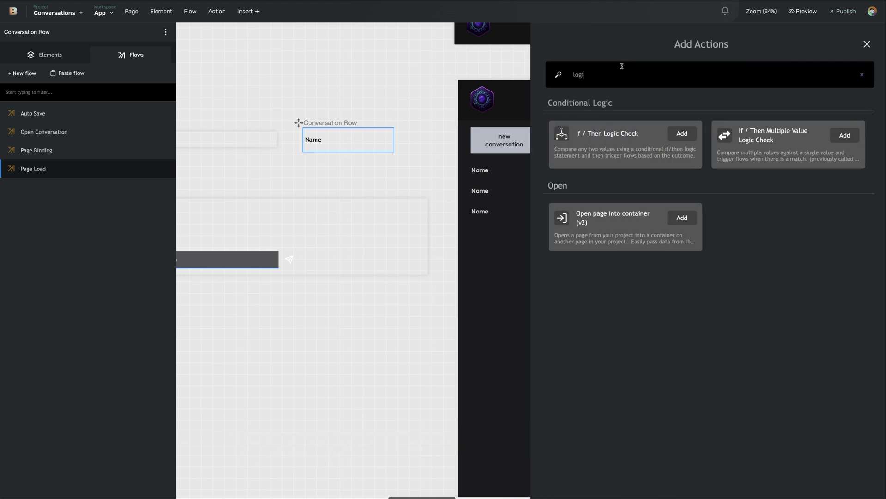
{"action": "left_click", "coordinate": [682, 134]}
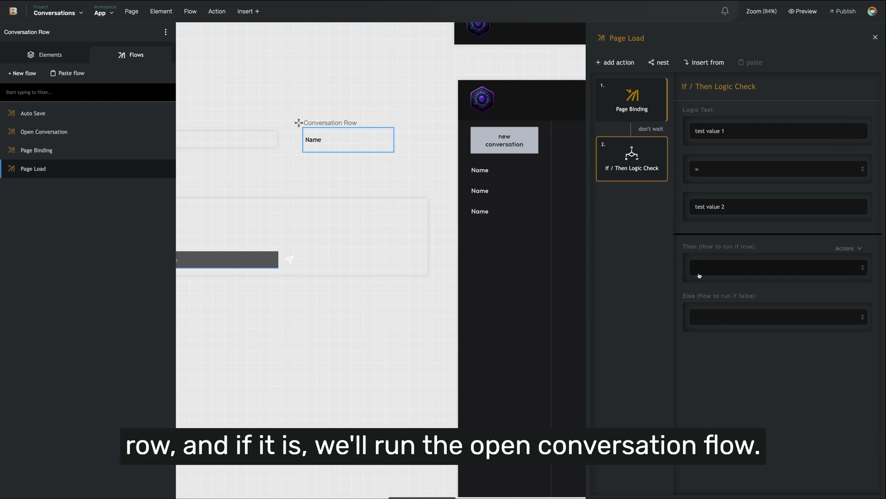
{"action": "left_click", "coordinate": [720, 268]}
{"action": "left_click", "coordinate": [720, 285]}
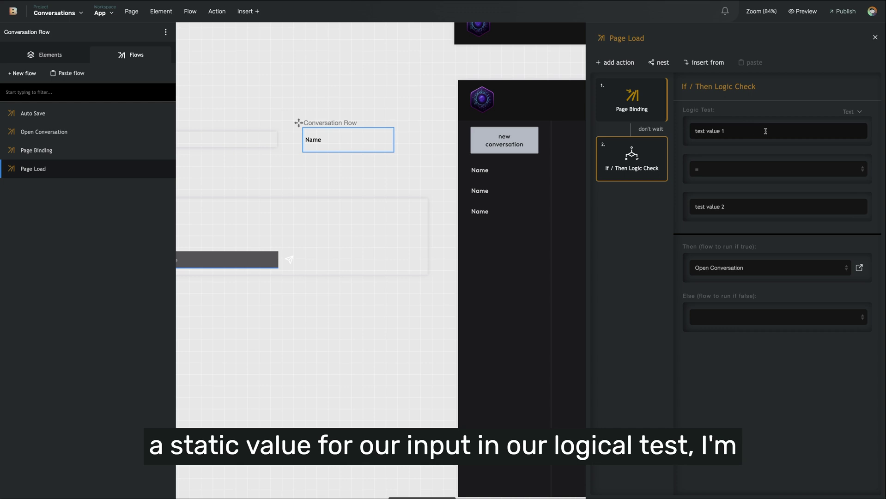
Step: Set the logic test to check whether the current page's _arrayIndex variable equals 0
{"action": "left_click", "coordinate": [848, 116]}
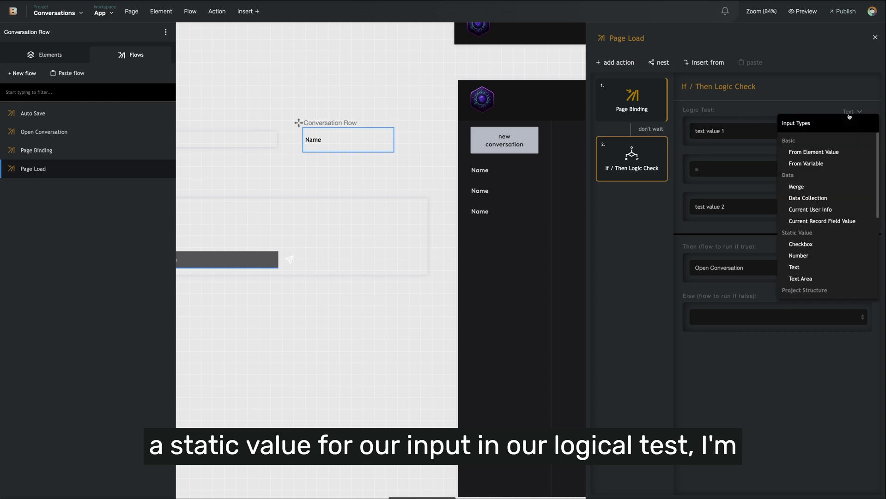
{"action": "left_click", "coordinate": [834, 162]}
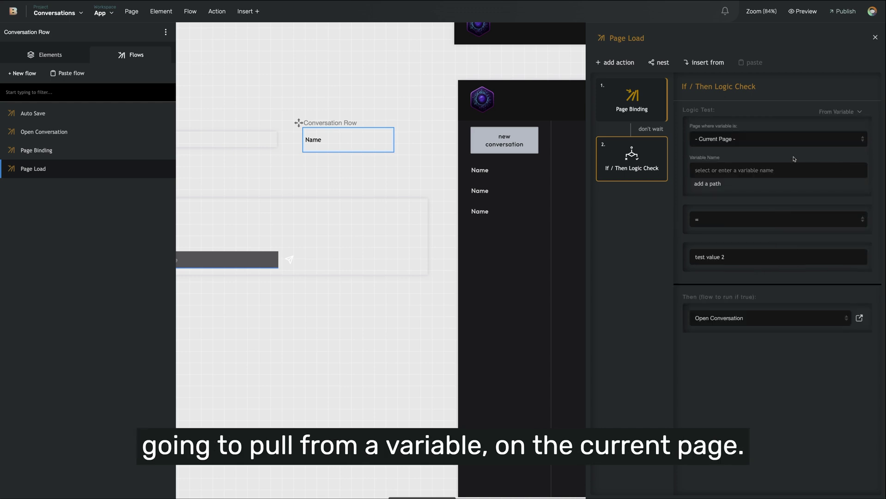
{"action": "left_click", "coordinate": [716, 166]}
{"action": "type", "text": "_arrayIndex"}
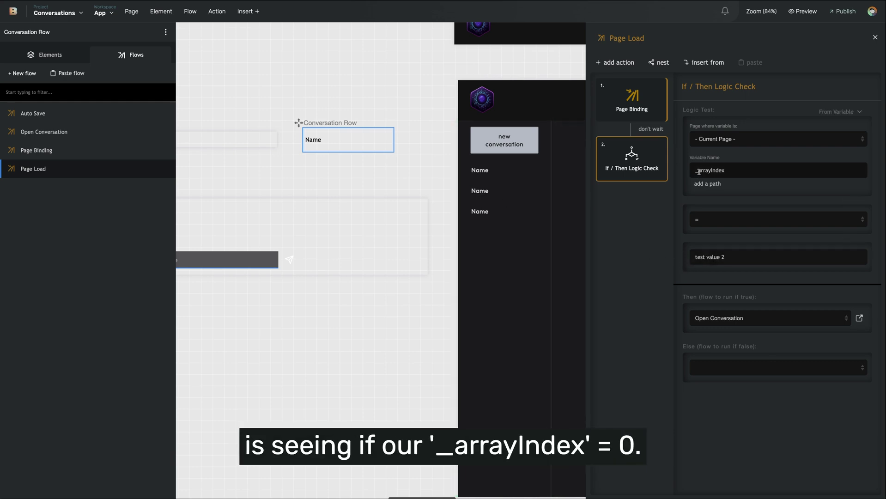
{"action": "triple_click", "coordinate": [709, 257]}
{"action": "type", "text": "0"}
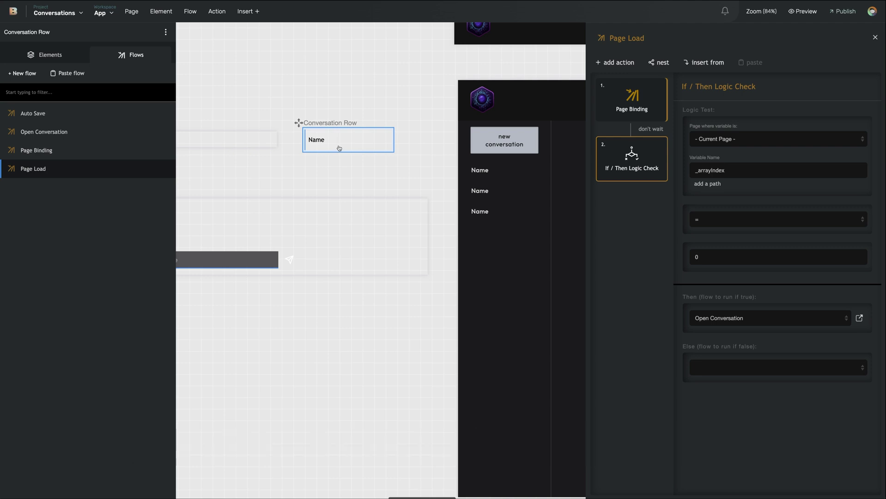
Step: Examine the hover-state properties and CSS of the App - List Item style class on the Conversation Row's outer Div, including its left border
{"action": "left_click", "coordinate": [62, 56]}
{"action": "left_click", "coordinate": [63, 94]}
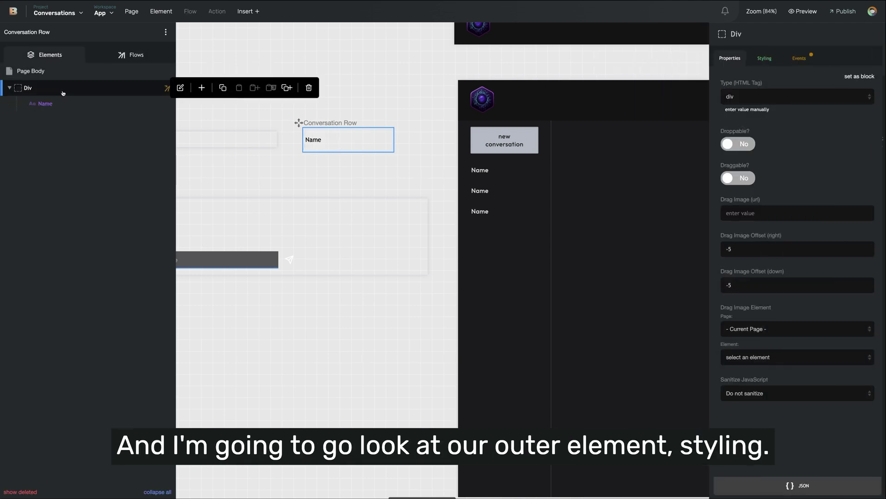
{"action": "left_click", "coordinate": [779, 58]}
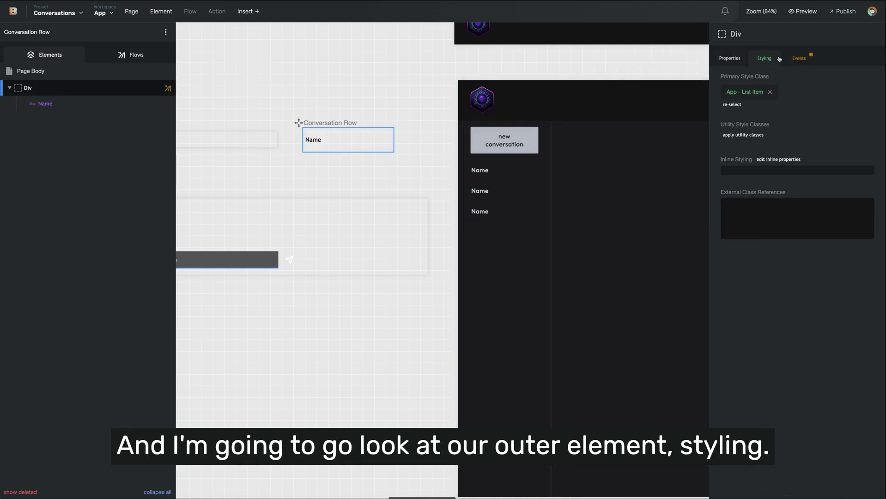
{"action": "left_click", "coordinate": [745, 92]}
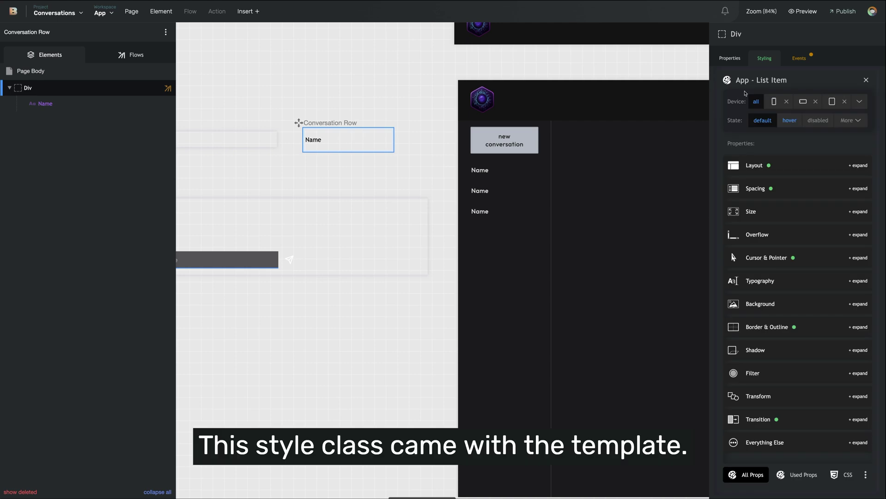
{"action": "left_click", "coordinate": [788, 121]}
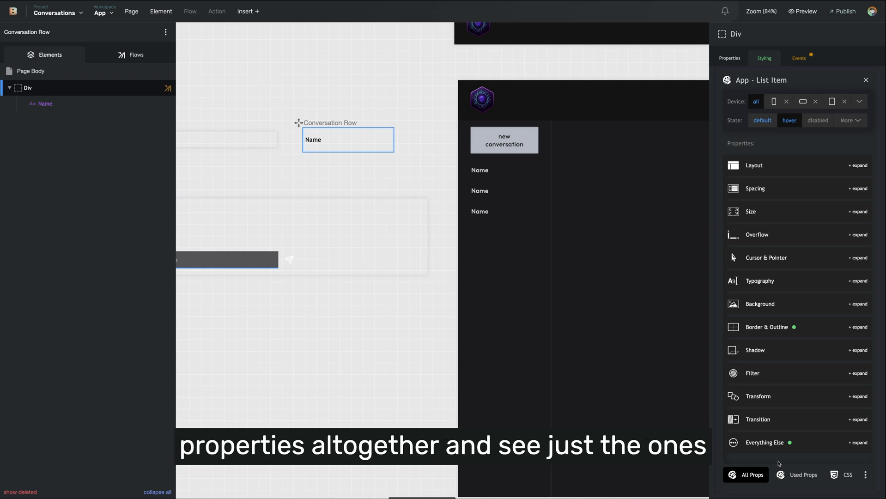
{"action": "left_click", "coordinate": [795, 479]}
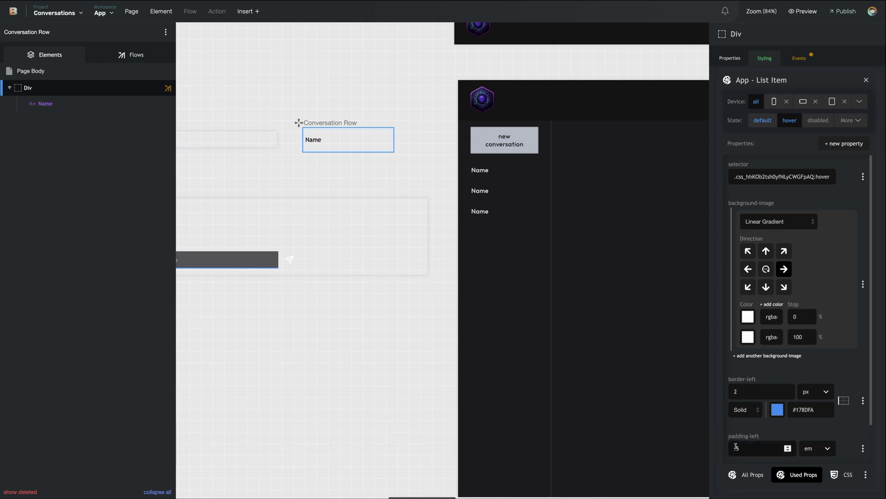
{"action": "left_click", "coordinate": [844, 478]}
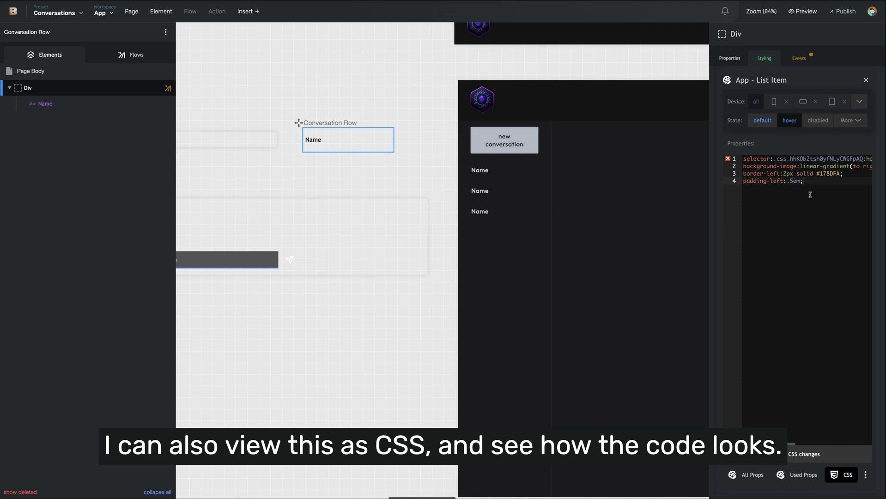
{"action": "left_click", "coordinate": [753, 475]}
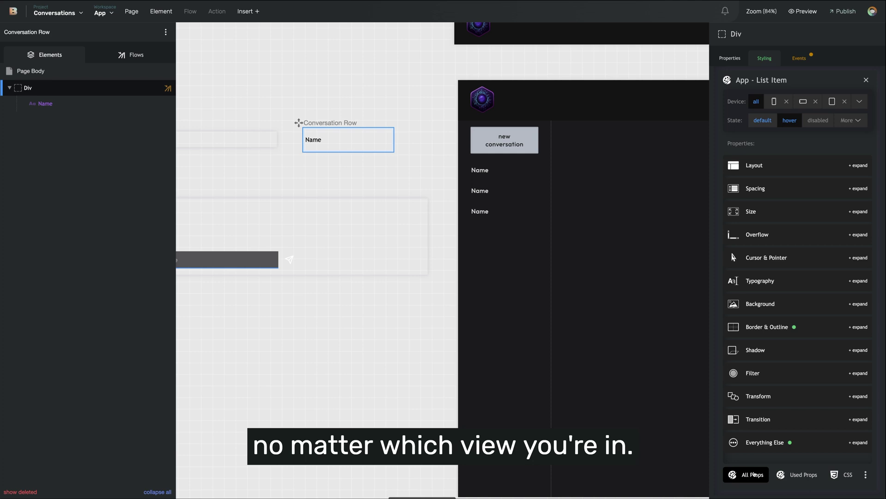
{"action": "left_click", "coordinate": [776, 329]}
{"action": "scroll", "coordinate": [781, 355], "scroll_direction": "down", "scroll_amount": 5}
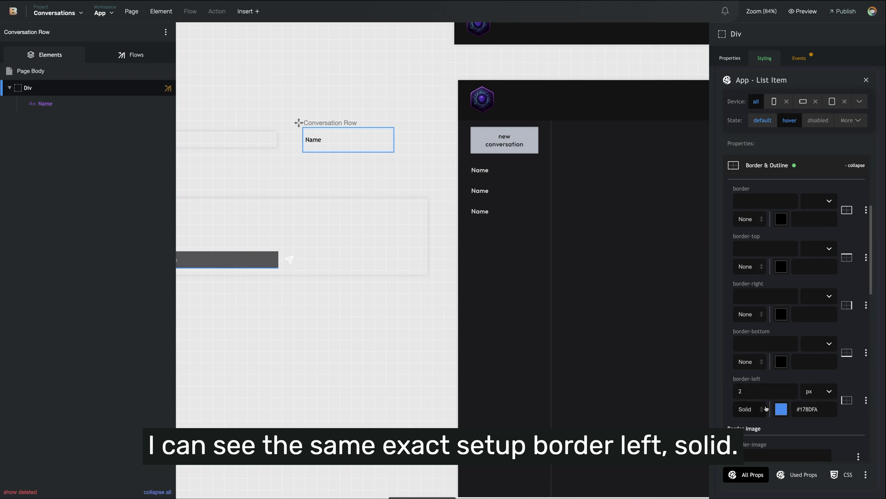
{"action": "left_click", "coordinate": [802, 473]}
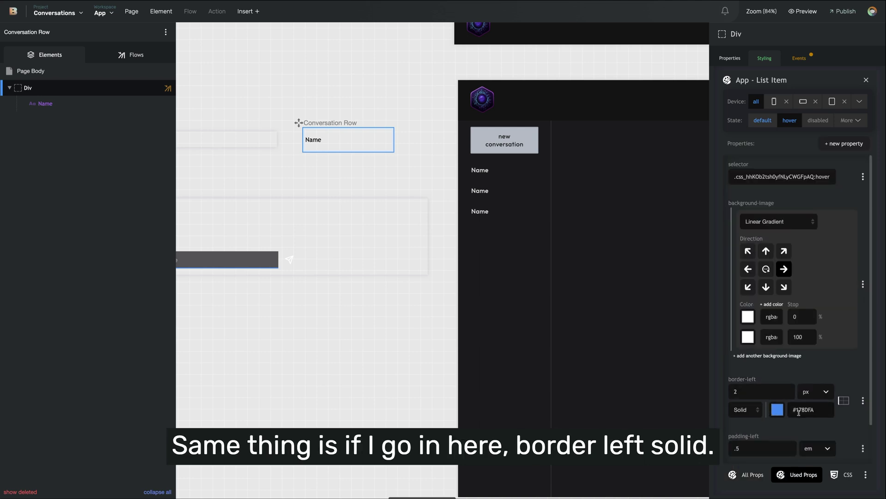
{"action": "left_click", "coordinate": [841, 476]}
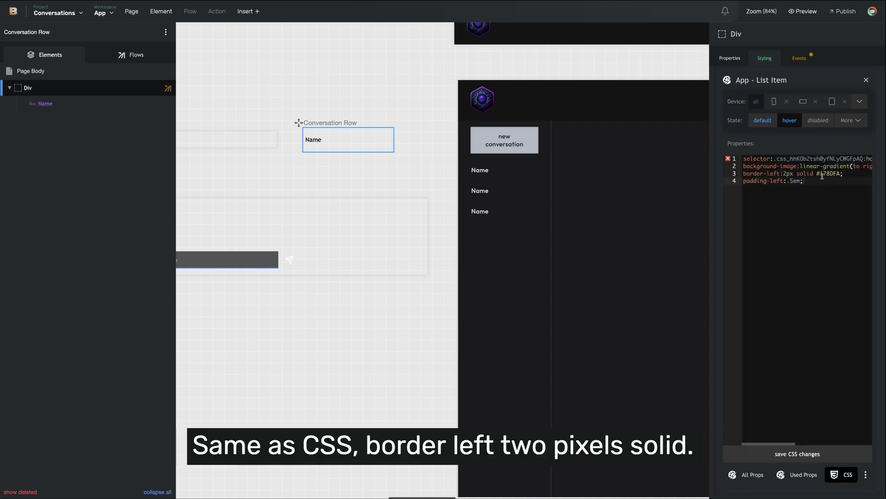
Step: Copy the background-image, border-left and padding-left CSS declarations from the hover state of App - List Item
{"action": "left_click", "coordinate": [782, 474]}
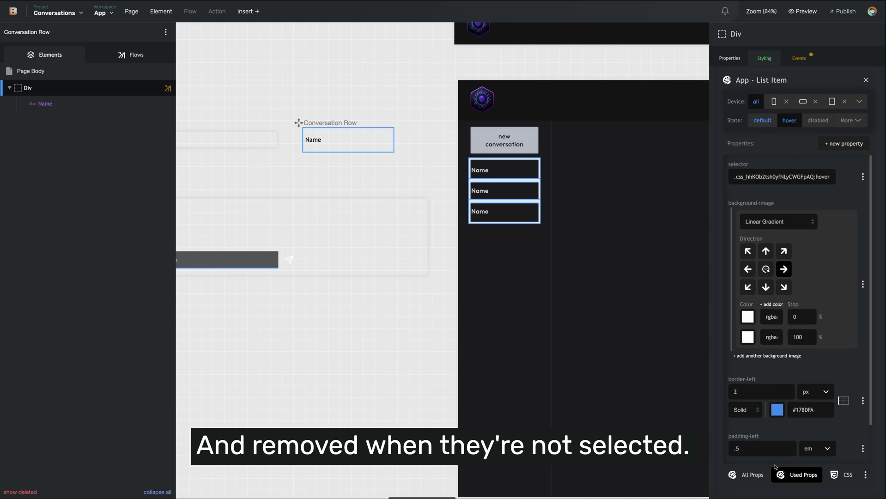
{"action": "left_click", "coordinate": [837, 476]}
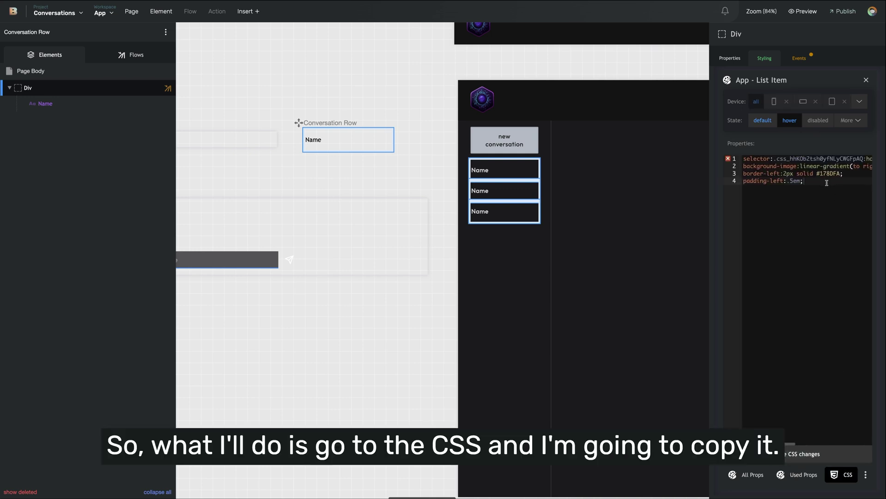
{"action": "key", "text": "ctrl+a"}
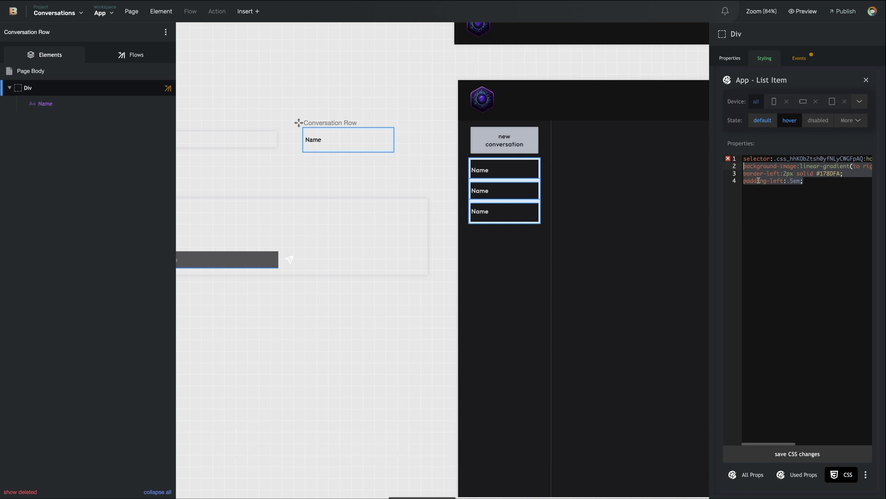
Step: Create a utility style class named App - List Item - Selected on the Conversation Row's outer Div
{"action": "left_click", "coordinate": [775, 59]}
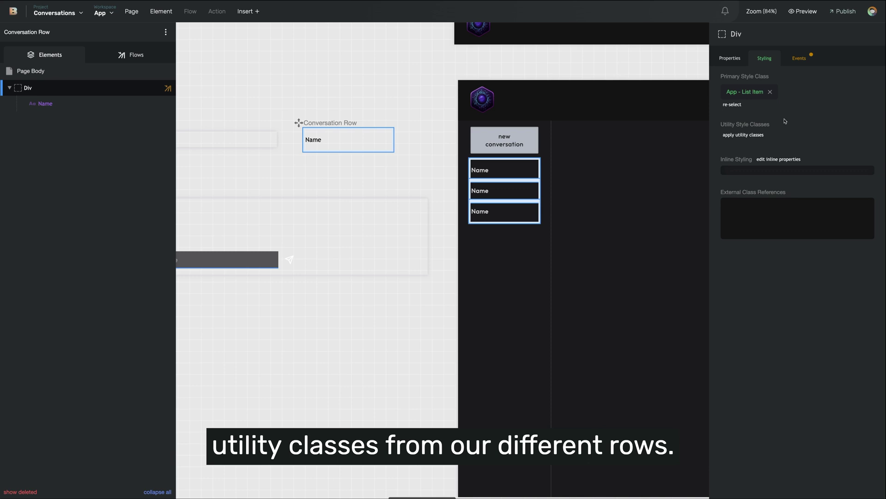
{"action": "left_click", "coordinate": [749, 134]}
{"action": "left_click", "coordinate": [748, 271]}
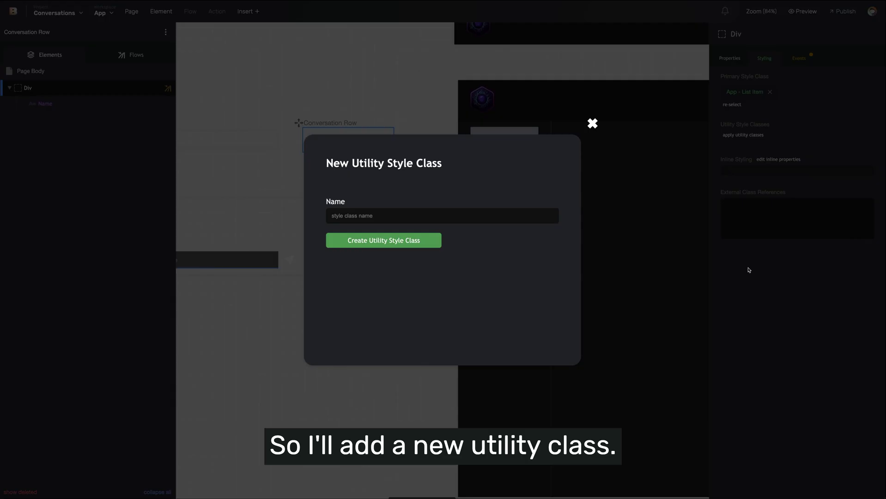
{"action": "type", "text": "App - List Item - Selected"}
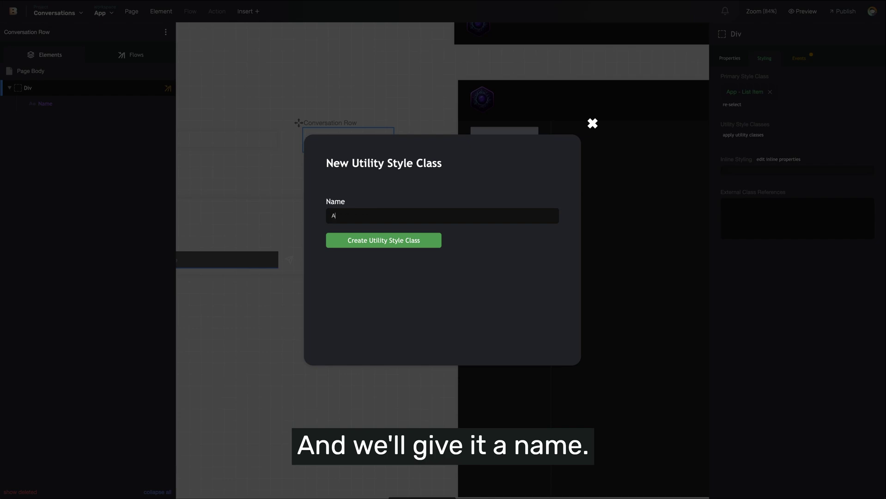
{"action": "left_click", "coordinate": [391, 241]}
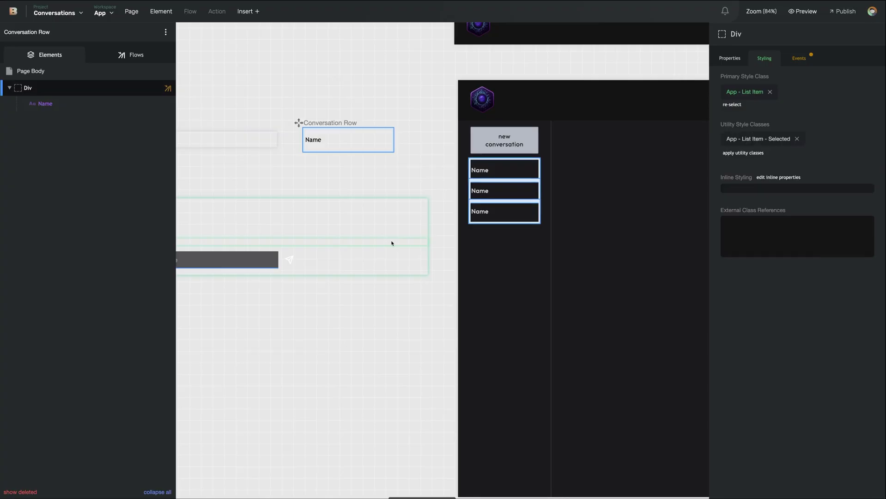
Step: Paste the copied hover CSS into the default state of App - List Item - Selected and save the changes
{"action": "left_click", "coordinate": [731, 141]}
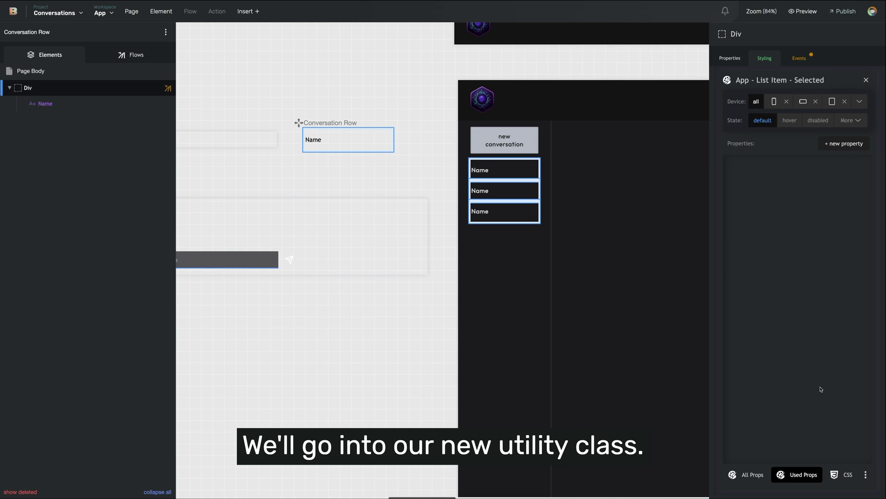
{"action": "left_click", "coordinate": [841, 476]}
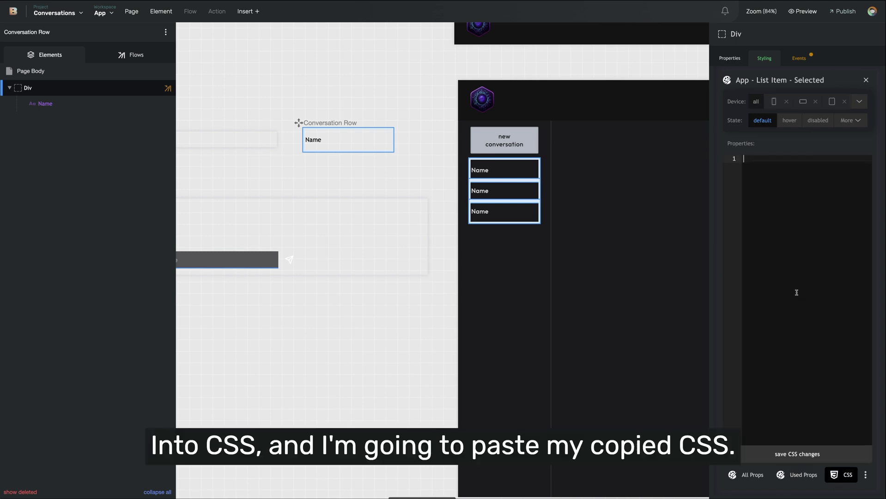
{"action": "key", "text": "ctrl+v"}
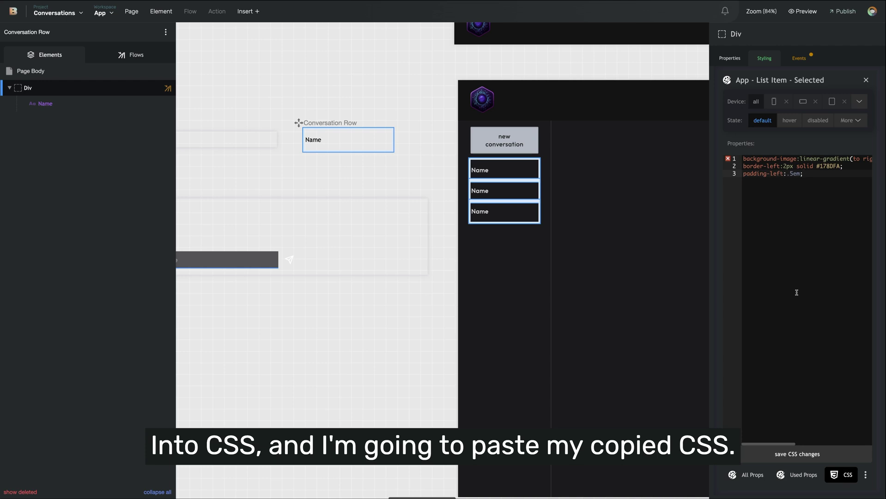
{"action": "left_click", "coordinate": [797, 457]}
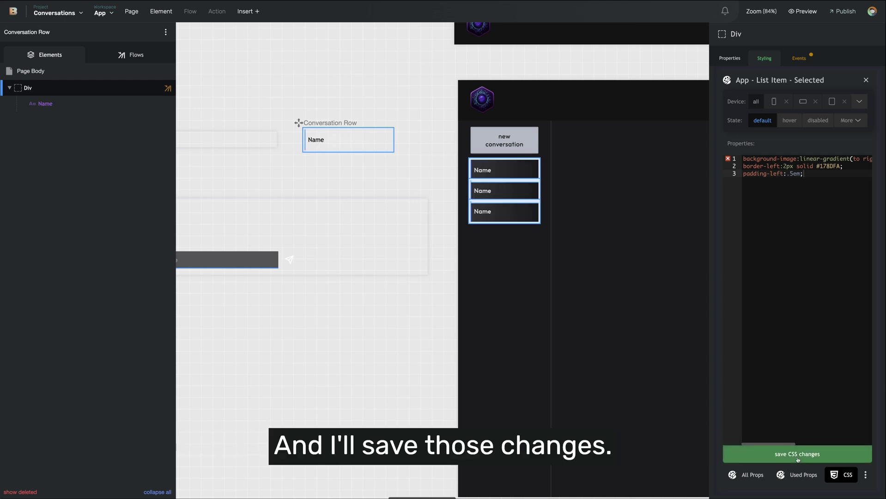
Step: Check the new styling on the conversation rows and remove App - List Item - Selected from the Conversation Row's Div
{"action": "left_click", "coordinate": [410, 134]}
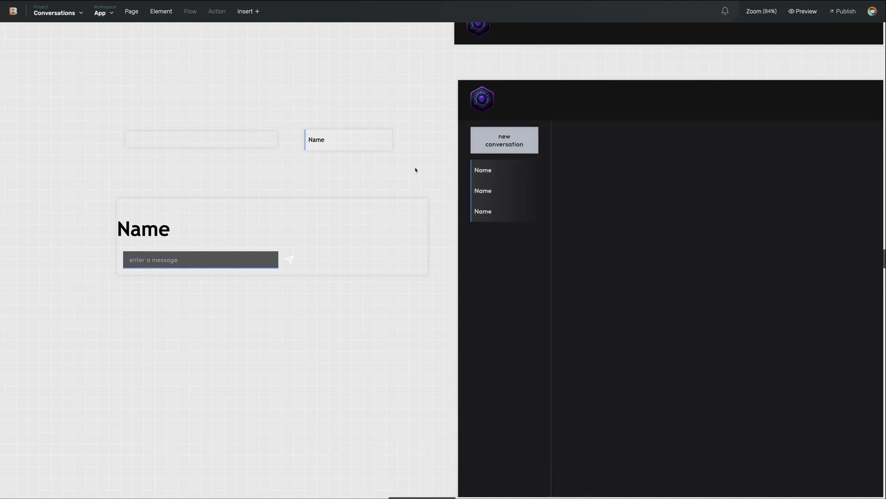
{"action": "left_click", "coordinate": [388, 147]}
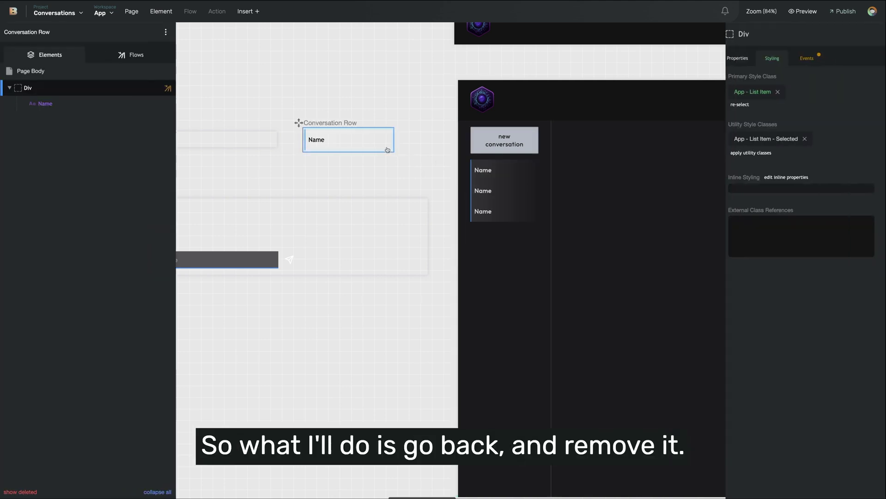
{"action": "left_click", "coordinate": [797, 139]}
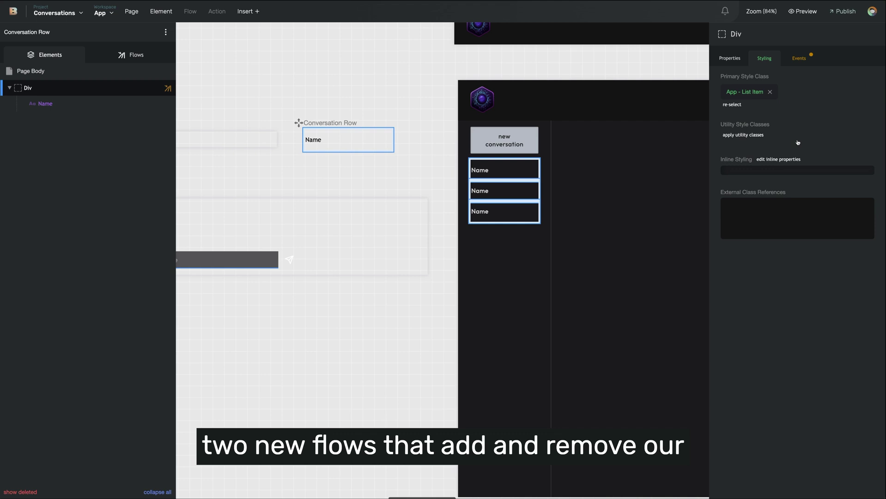
Step: Create a flow named Selected = Yes on the Conversation Row page
{"action": "mouse_move", "coordinate": [83, 84]}
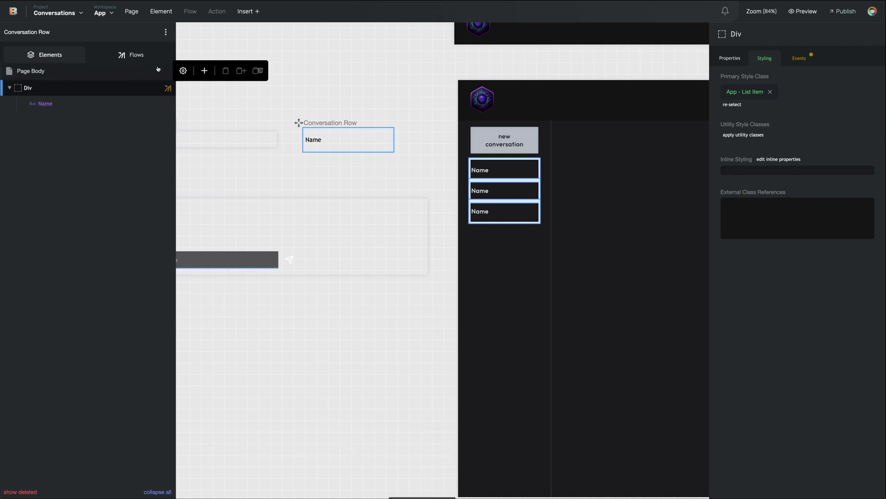
{"action": "left_click", "coordinate": [140, 59]}
{"action": "left_click", "coordinate": [31, 73]}
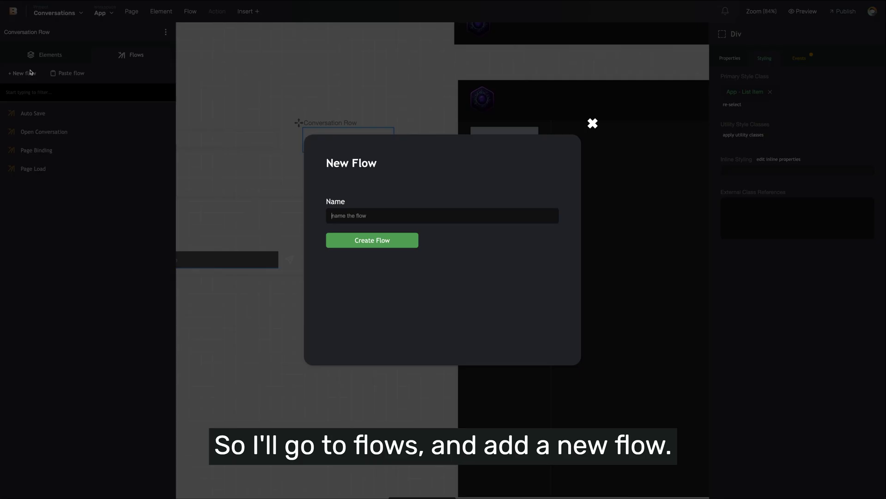
{"action": "type", "text": "Selec"}
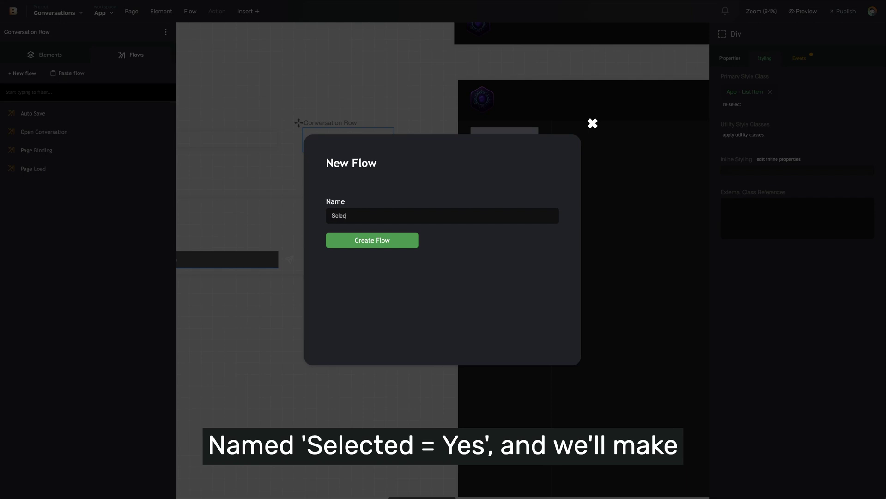
{"action": "type", "text": "ted = Yes"}
{"action": "key", "text": "Return"}
Step: Create a second Conversation Row flow named Selected = No
{"action": "left_click", "coordinate": [19, 78]}
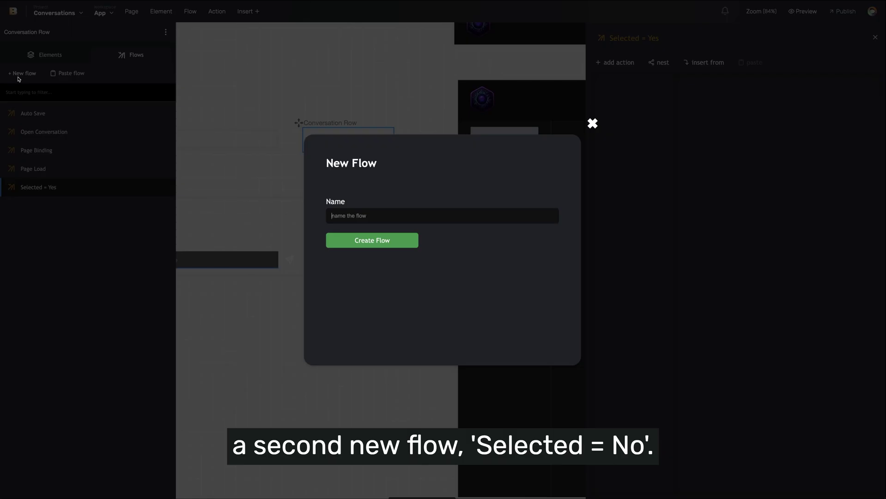
{"action": "type", "text": "Selected = No"}
{"action": "key", "text": "Return"}
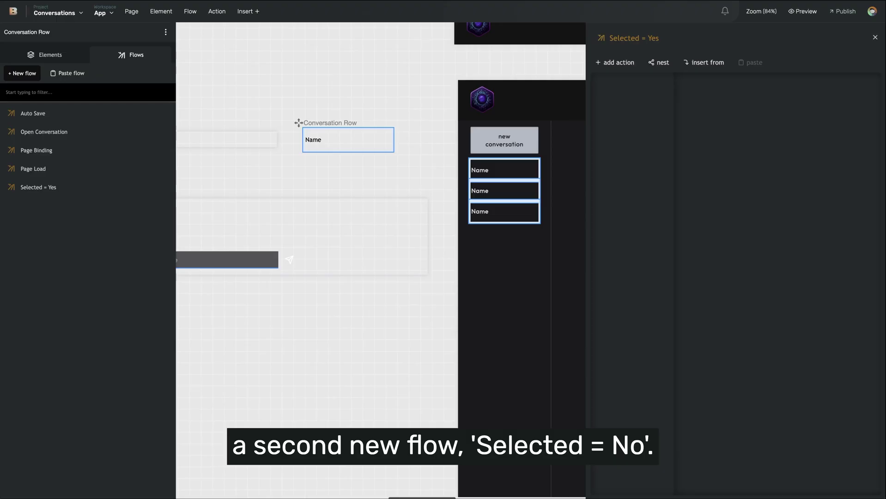
Step: In the Selected = Yes flow, add an Element - Add Style Class action applying App - List Item - Selected to the Div
{"action": "left_click", "coordinate": [73, 209]}
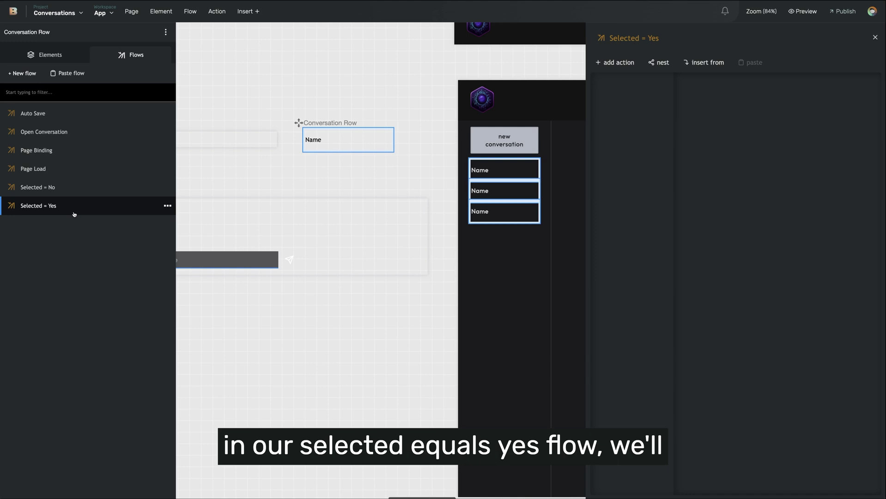
{"action": "left_click", "coordinate": [614, 62]}
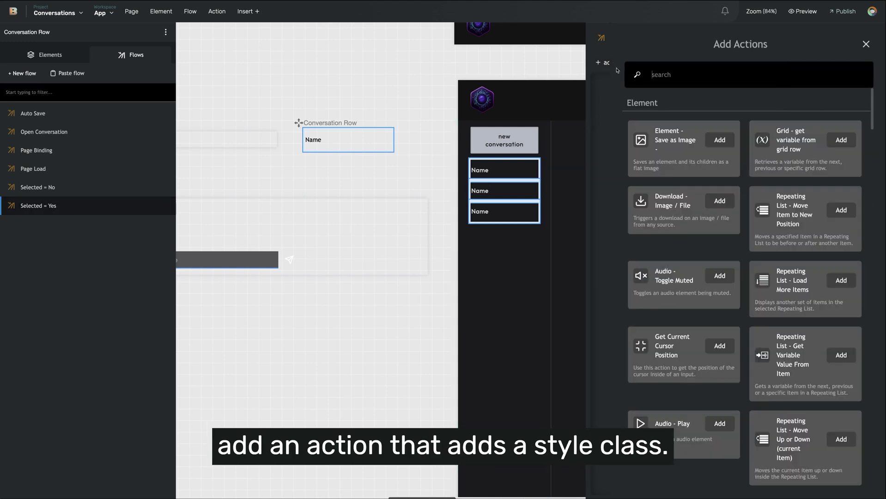
{"action": "type", "text": "Add class"}
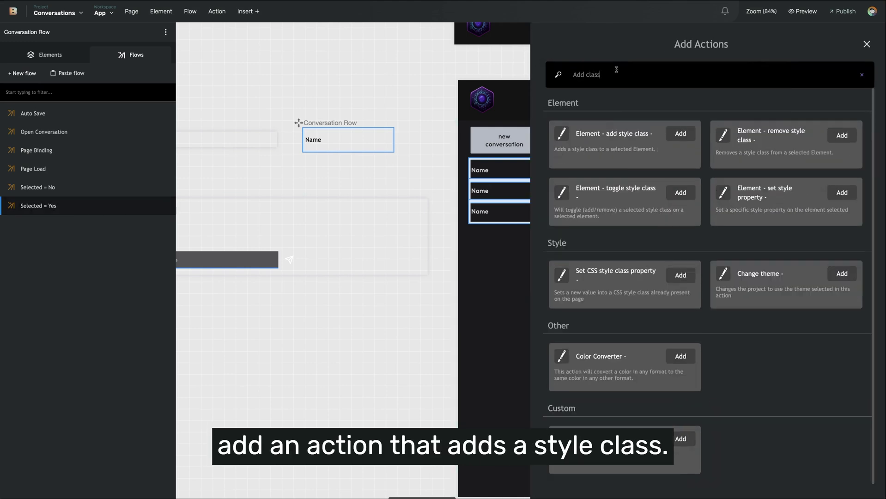
{"action": "left_click", "coordinate": [675, 138]}
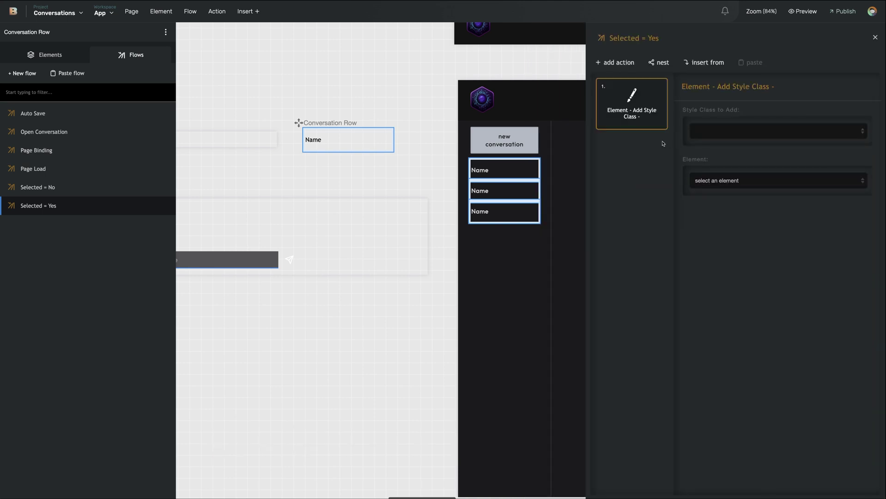
{"action": "left_click", "coordinate": [744, 135]}
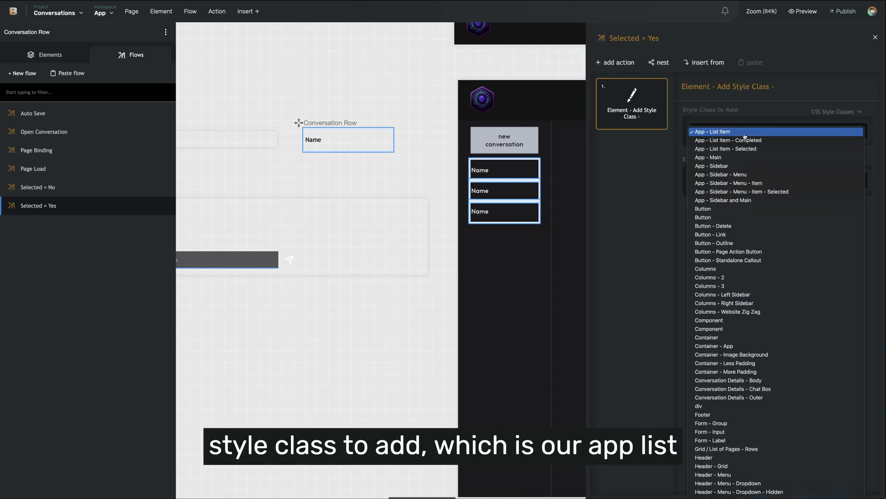
{"action": "left_click", "coordinate": [778, 151]}
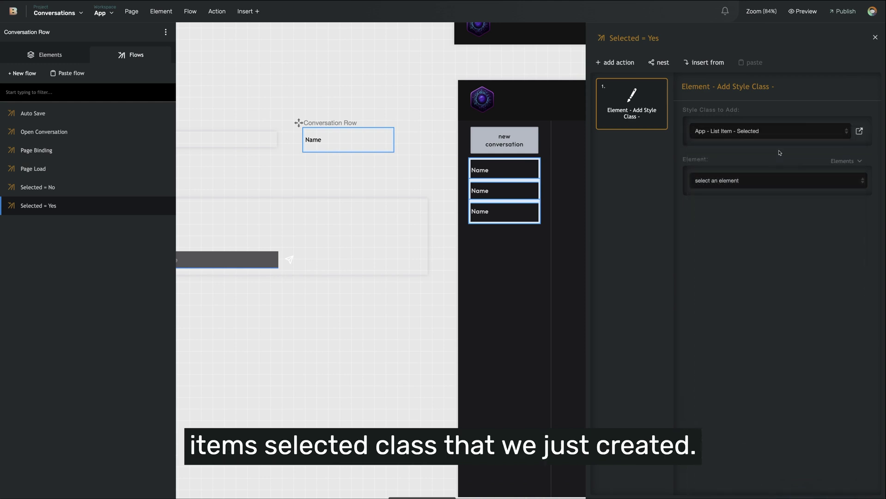
{"action": "left_click", "coordinate": [757, 181]}
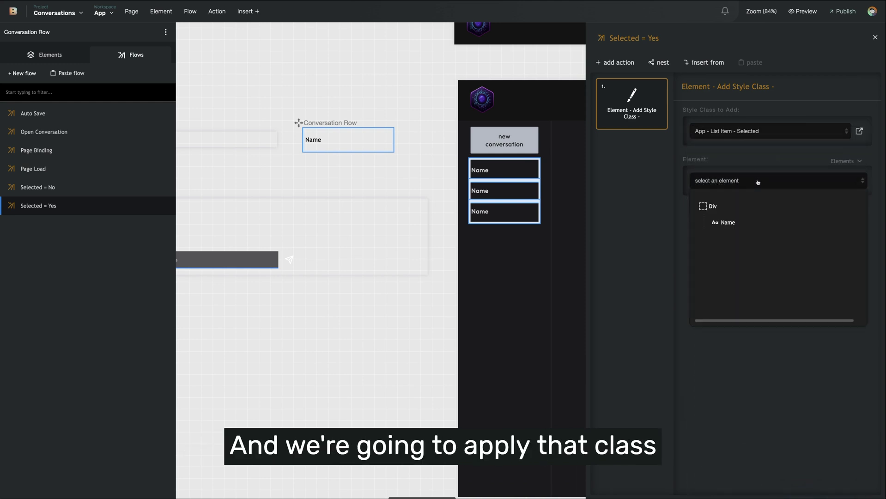
{"action": "left_click", "coordinate": [755, 207]}
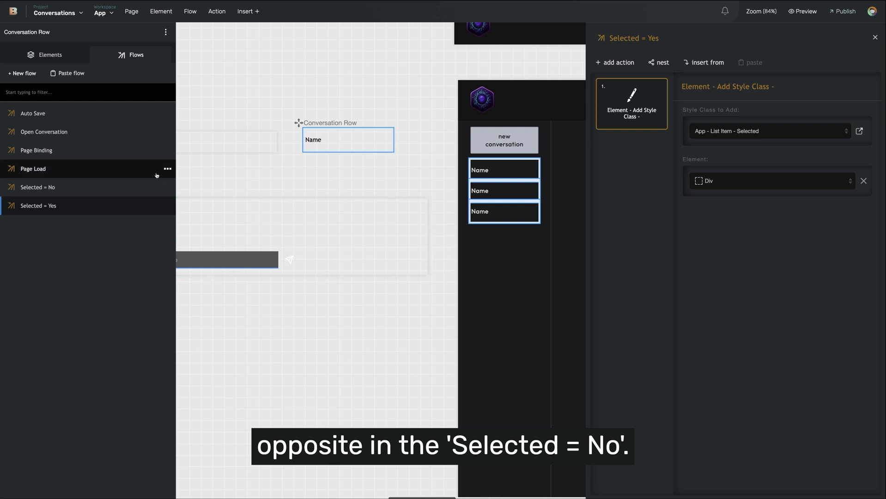
Step: In the Selected = No flow, add an Element - Remove Style Class action removing App - List Item - Selected from the Div
{"action": "left_click", "coordinate": [111, 187]}
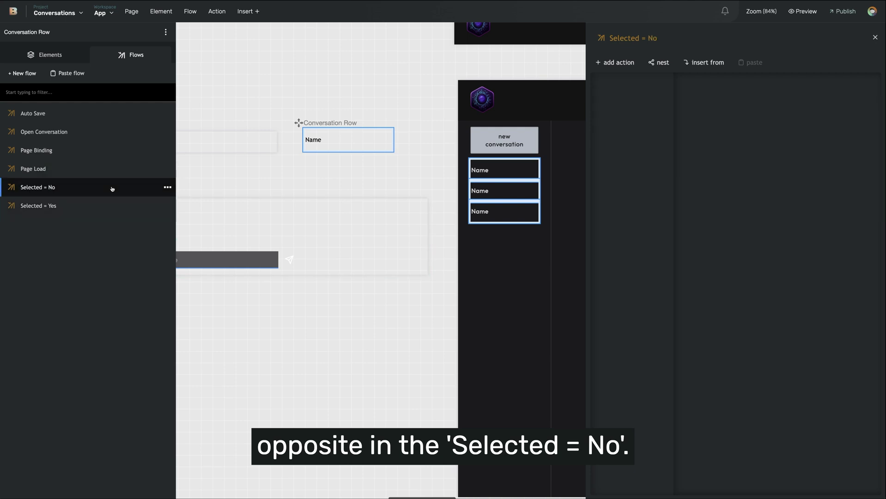
{"action": "left_click", "coordinate": [614, 63]}
{"action": "type", "text": "remo"}
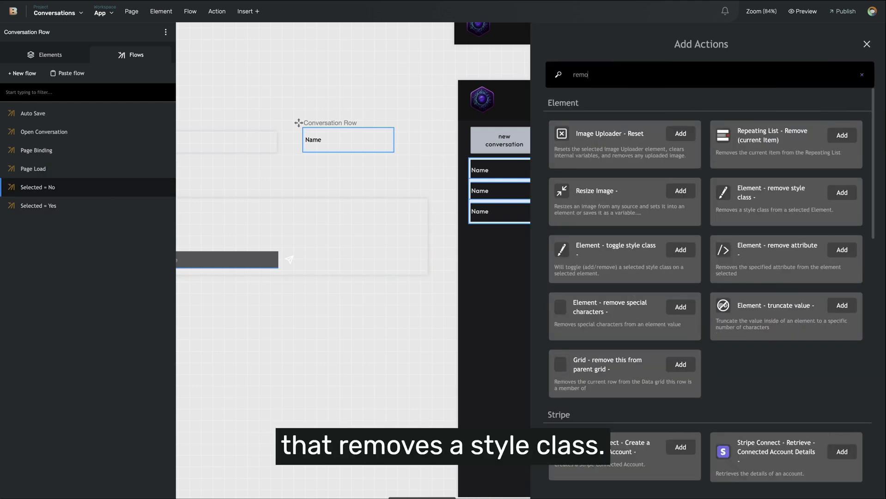
{"action": "type", "text": "ves style class"}
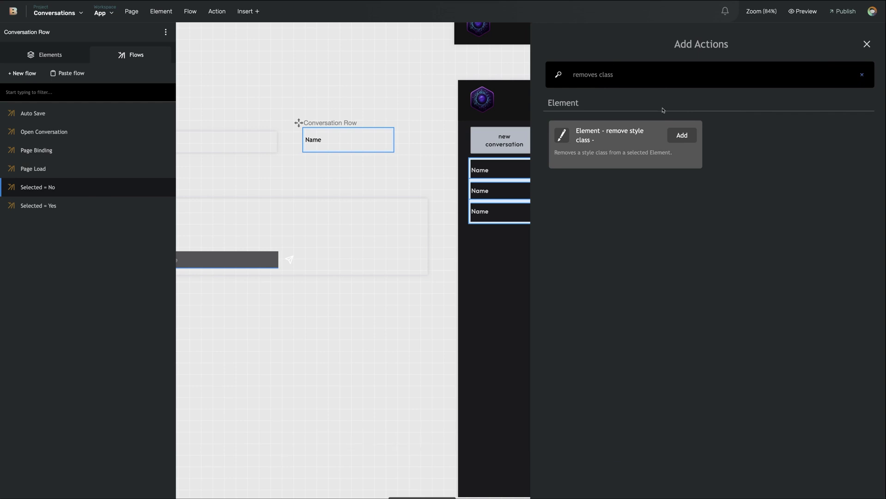
{"action": "left_click", "coordinate": [678, 135]}
{"action": "left_click", "coordinate": [714, 131]}
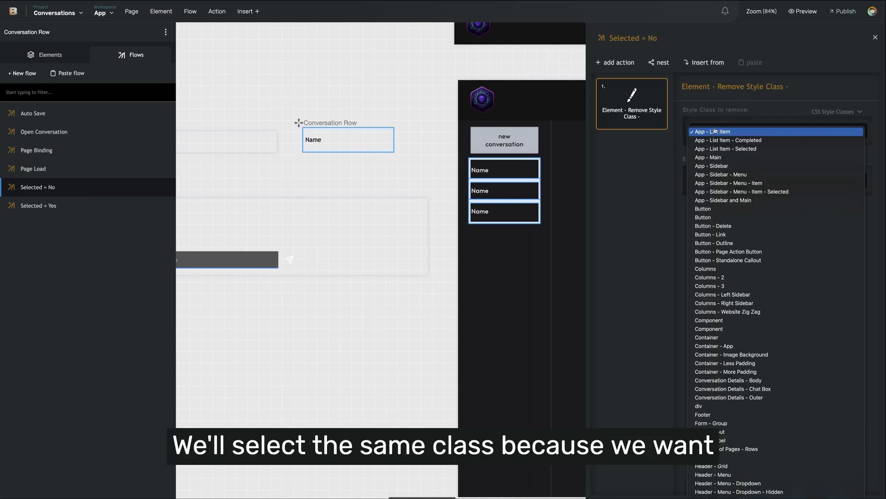
{"action": "left_click", "coordinate": [737, 149]}
{"action": "left_click", "coordinate": [748, 181]}
{"action": "left_click", "coordinate": [746, 203]}
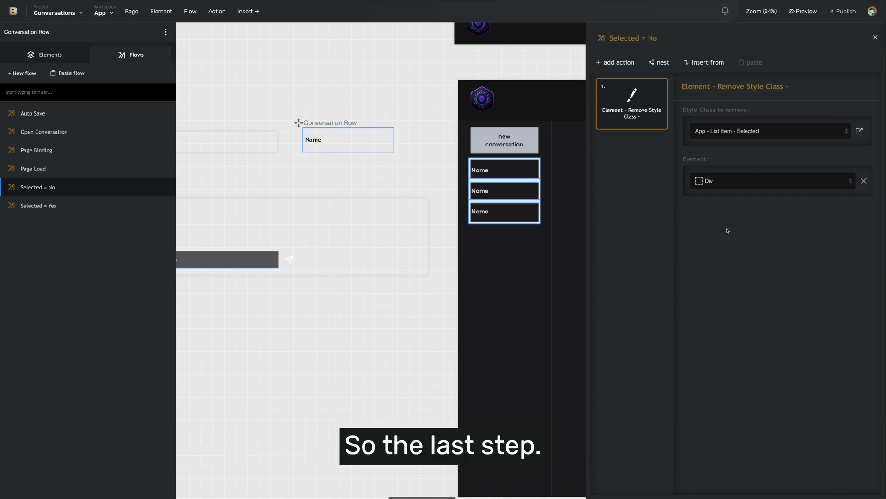
Step: Nest the Selected = Yes flow inside the Conversation Row's Open Conversation flow
{"action": "left_click", "coordinate": [99, 134]}
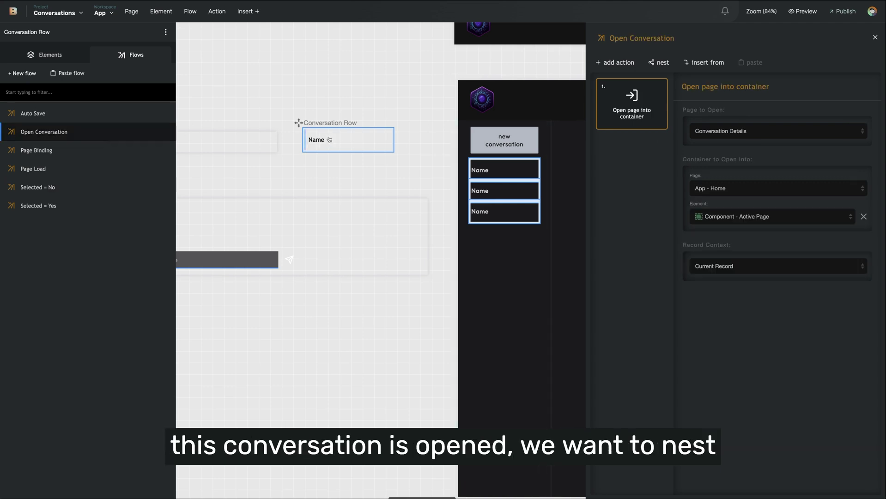
{"action": "left_click", "coordinate": [658, 62]}
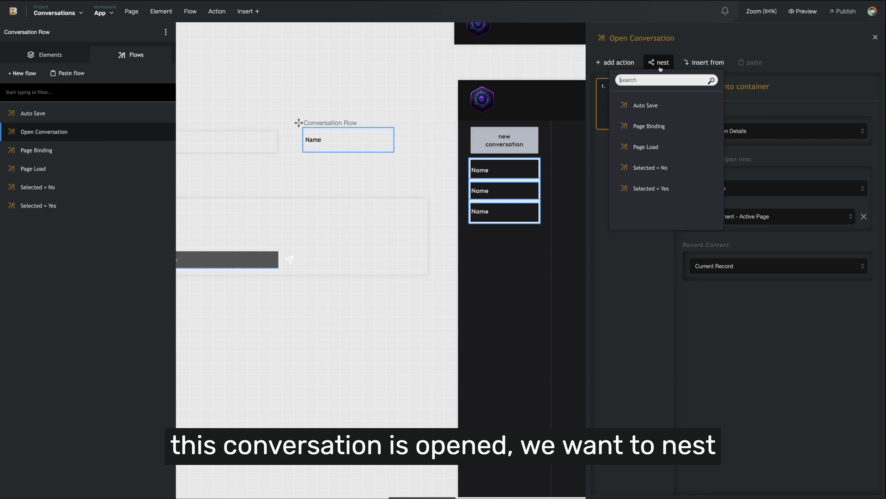
{"action": "left_click", "coordinate": [662, 190]}
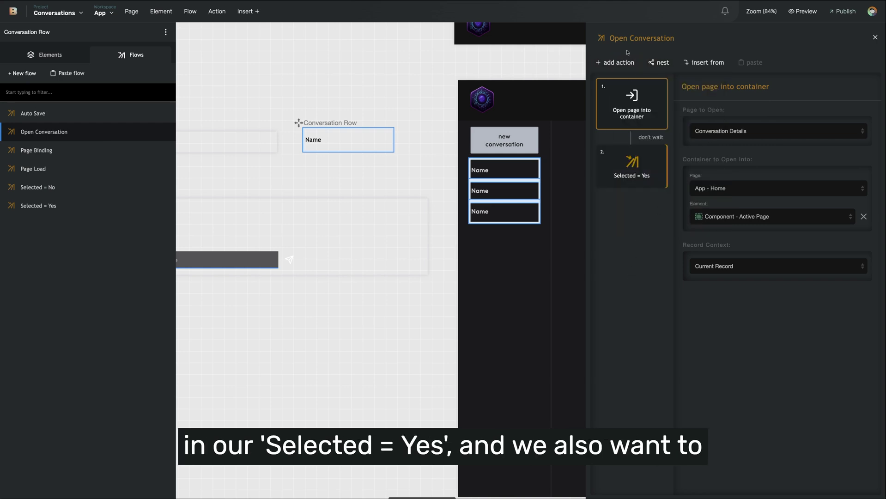
Step: Add a Run flow on page action to Open Conversation that runs Conversation Row's Selected = No flow on all except the current page
{"action": "left_click", "coordinate": [619, 62]}
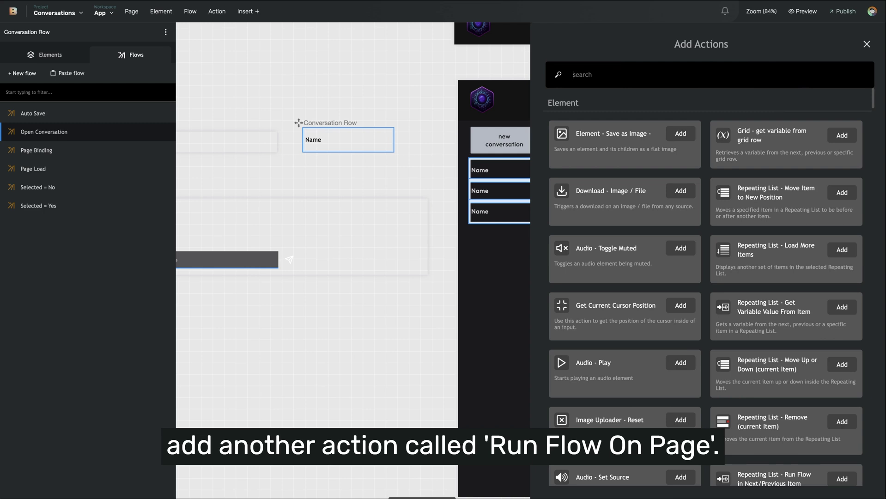
{"action": "type", "text": "run flow on page"}
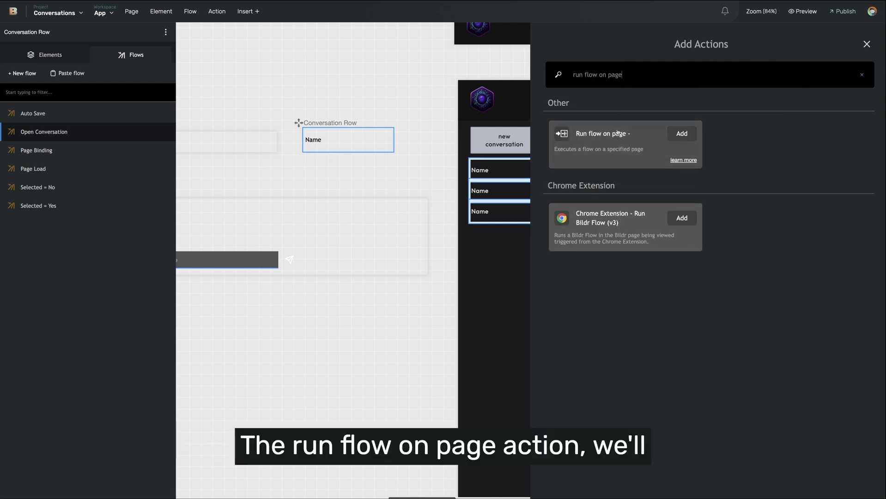
{"action": "left_click", "coordinate": [617, 132]}
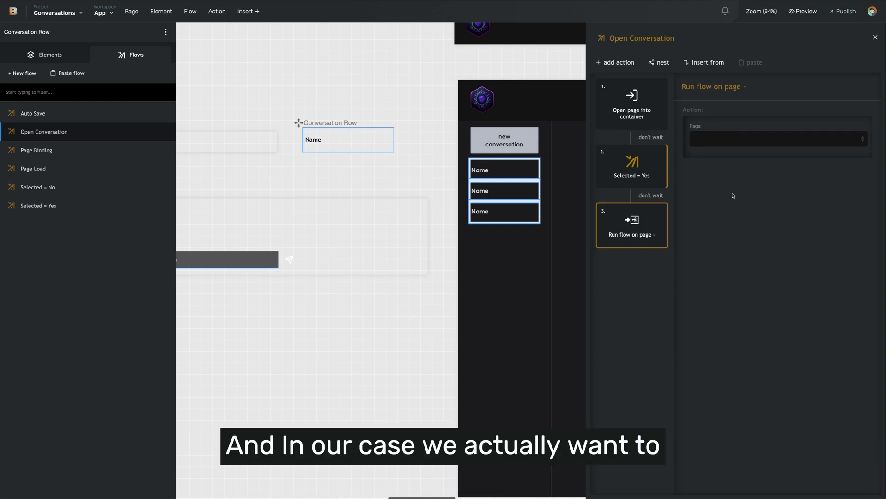
{"action": "left_click", "coordinate": [741, 139]}
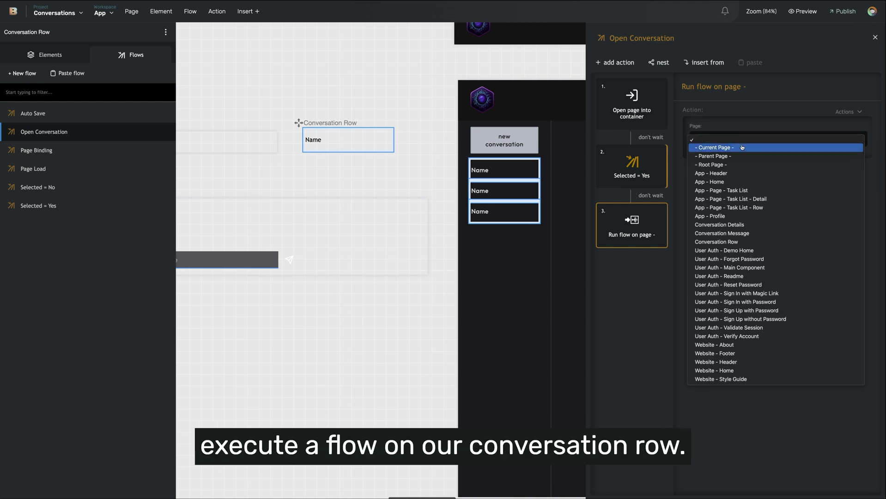
{"action": "left_click", "coordinate": [752, 242]}
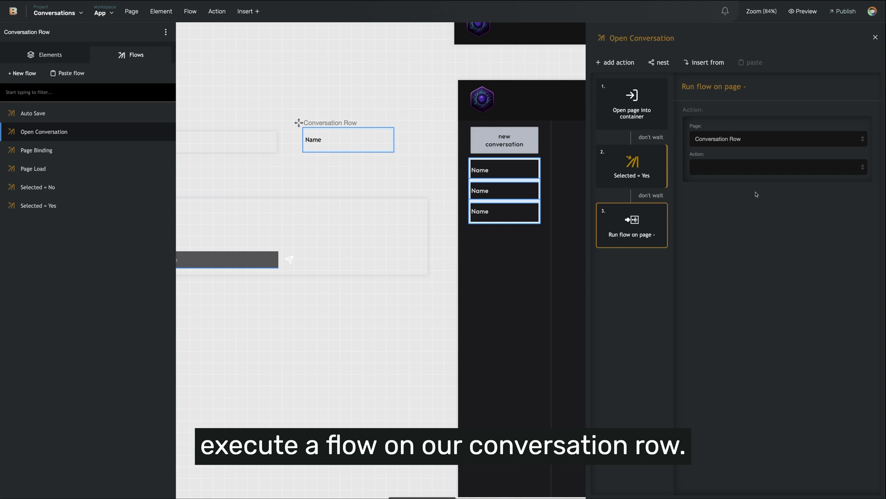
{"action": "left_click", "coordinate": [757, 167]}
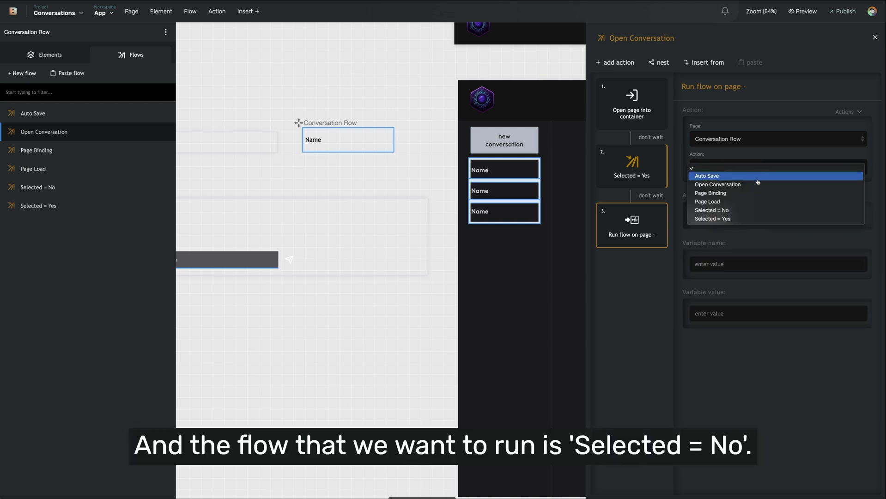
{"action": "left_click", "coordinate": [755, 210]}
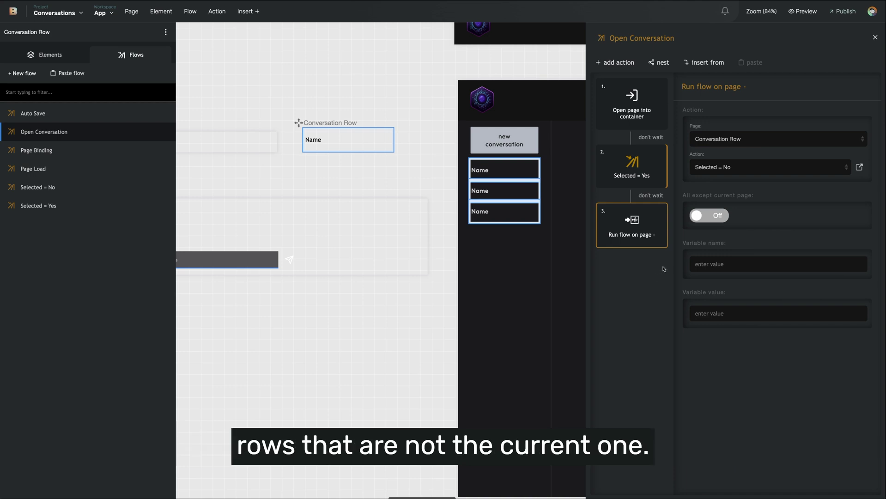
{"action": "left_click", "coordinate": [704, 220]}
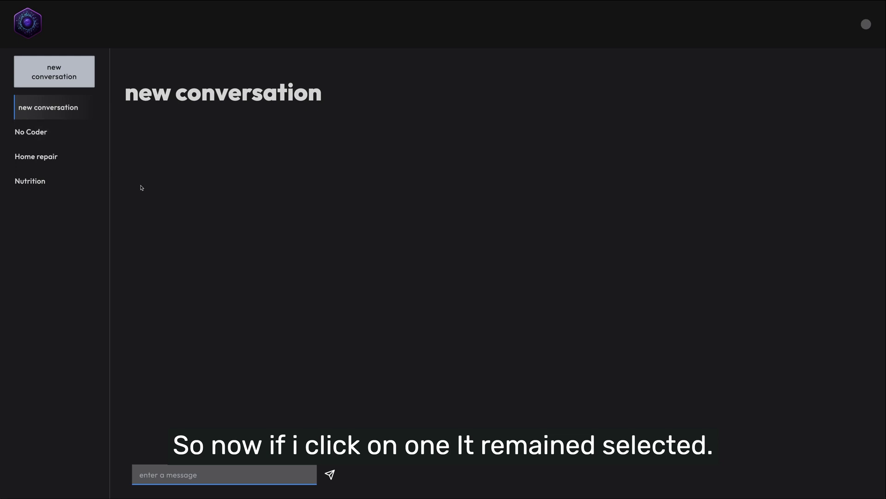
Step: Open the Home repair, No Coder and Nutrition conversations in the preview to check the selected-row highlighting
{"action": "left_click", "coordinate": [63, 162]}
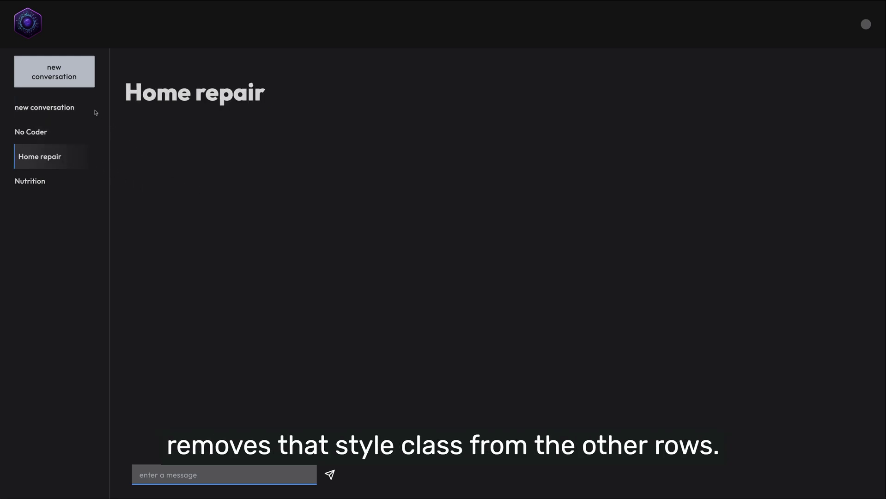
{"action": "left_click", "coordinate": [66, 133]}
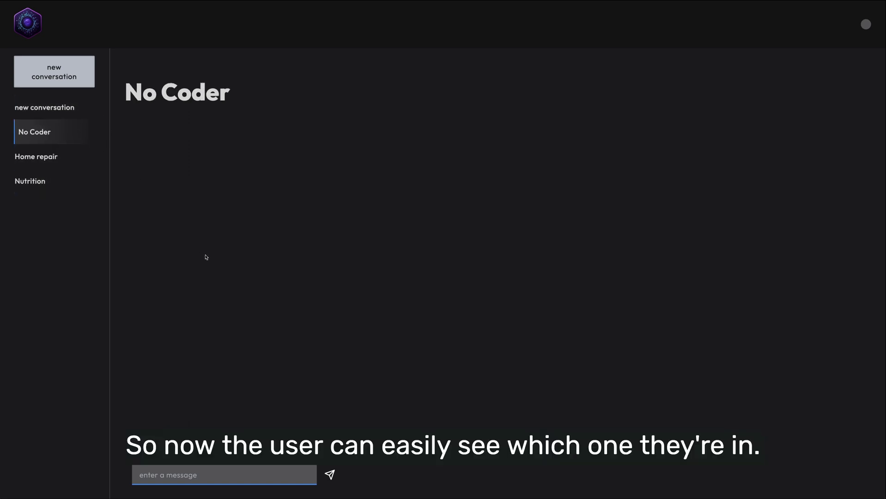
{"action": "left_click", "coordinate": [65, 183]}
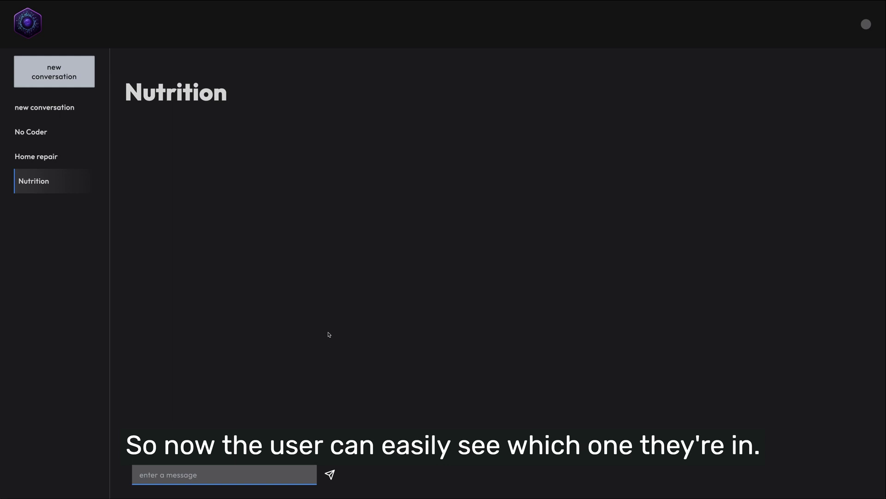